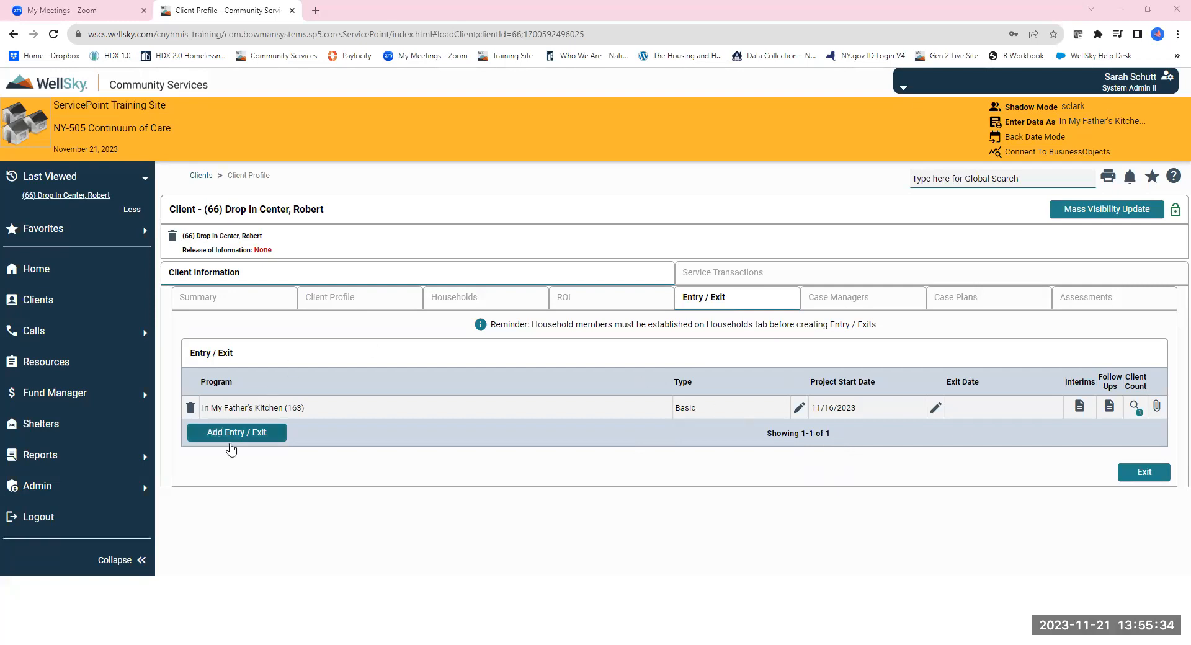
# Open the Project Start Date of the In My Father's Kitchen (163) entry for editing.
pyautogui.click(799, 409)
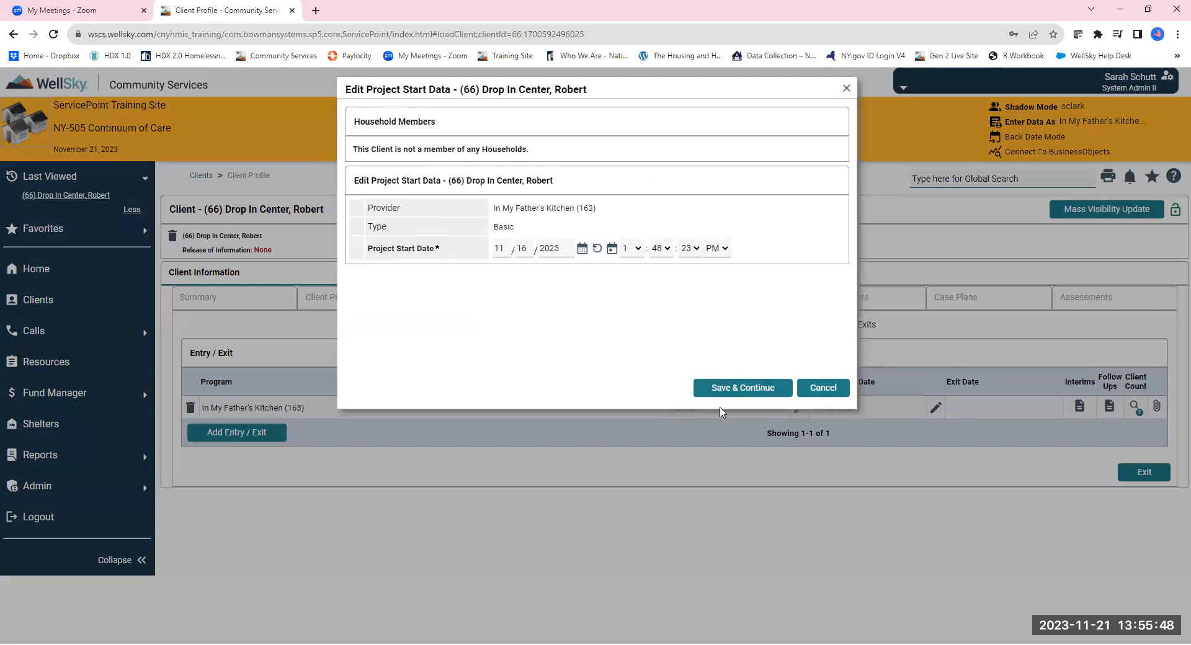
# Keep the 11/16/2023 start date and scroll to the Street Outreach Entry (FY2024) assessment.
pyautogui.click(732, 387)
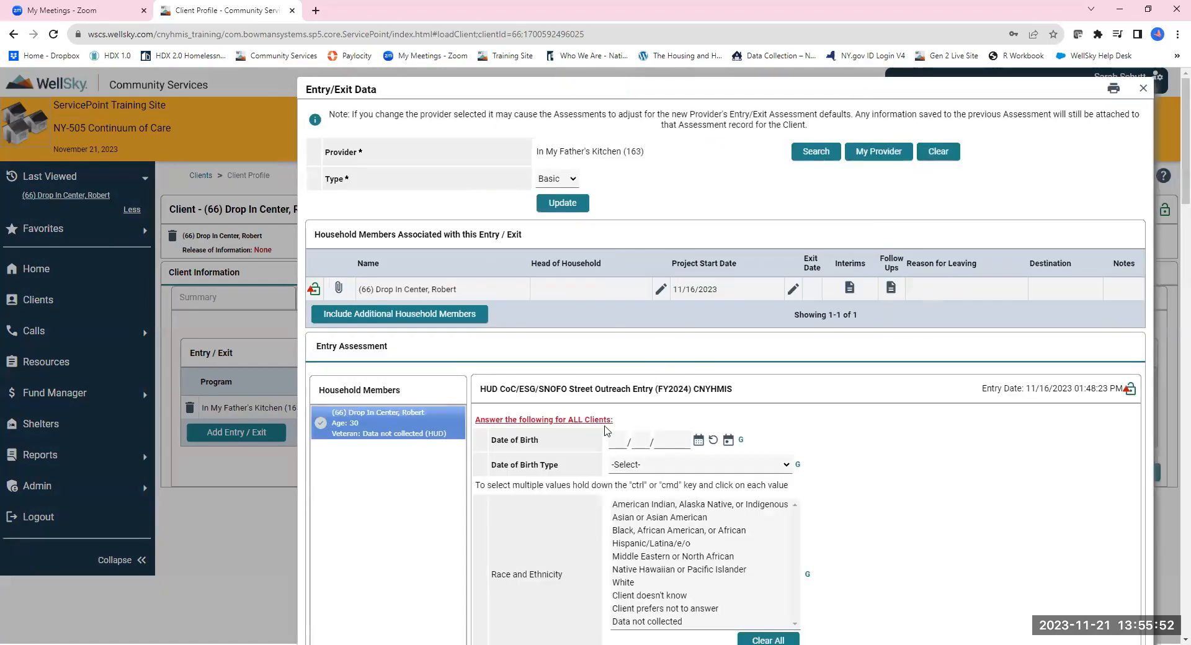
pyautogui.scroll(-2, 628, 424)
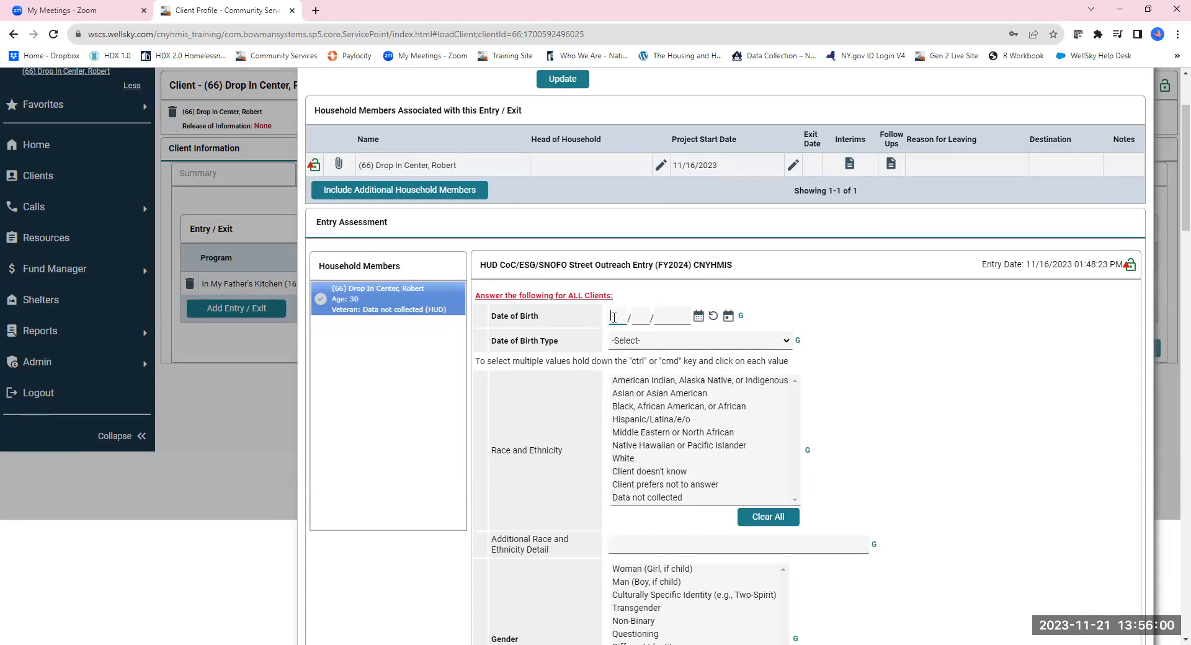
# Enter date of birth 10/01/2000 as Full DOB Reported (HUD).
pyautogui.click(614, 317)
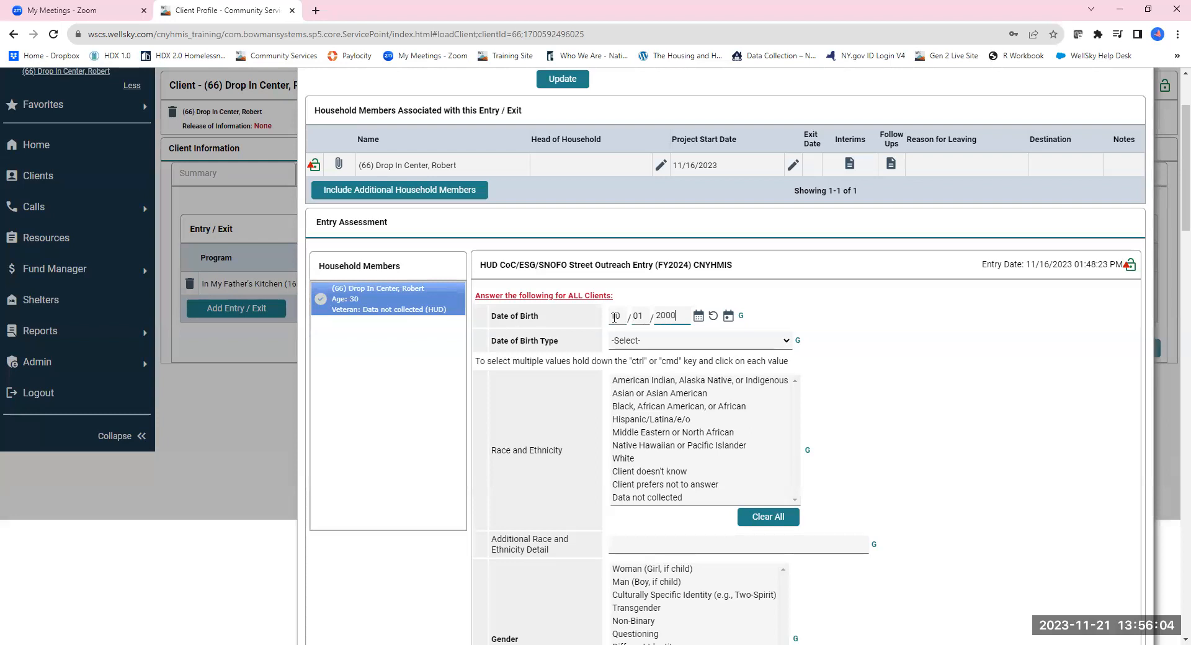
pyautogui.click(642, 341)
pyautogui.click(651, 367)
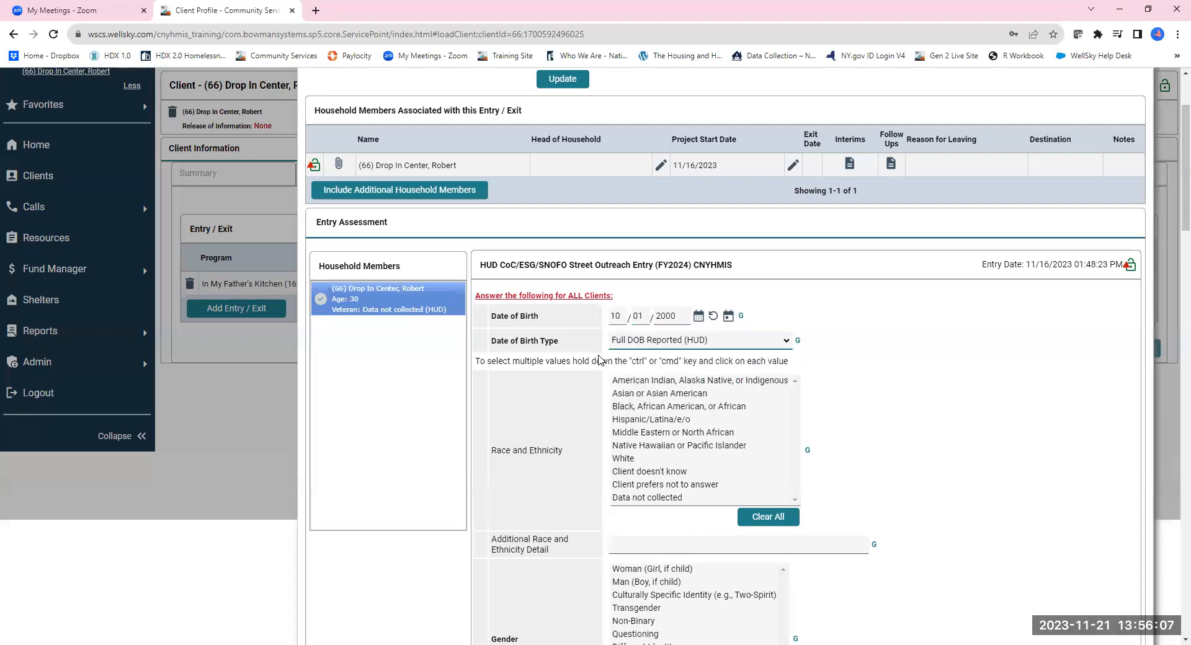
# Select race Black/African American plus Hispanic/Latina/e/o, and gender Man plus Transgender.
pyautogui.click(648, 408)
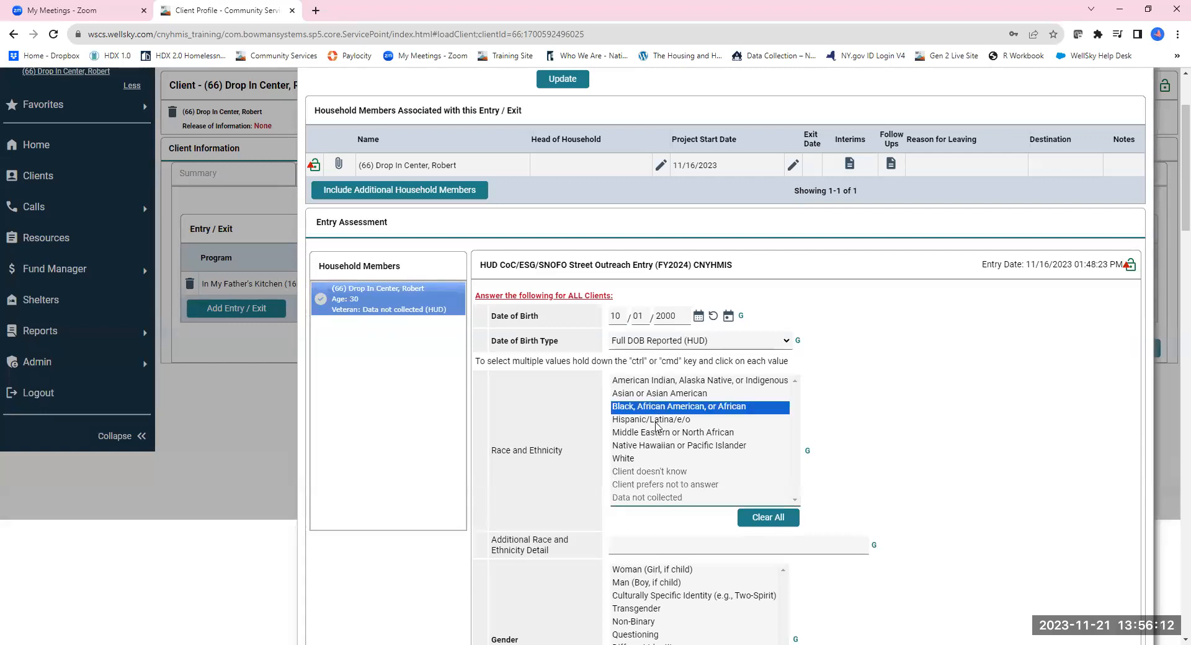
pyautogui.keyDown('ctrl'); pyautogui.click(653, 421); pyautogui.keyUp('ctrl')
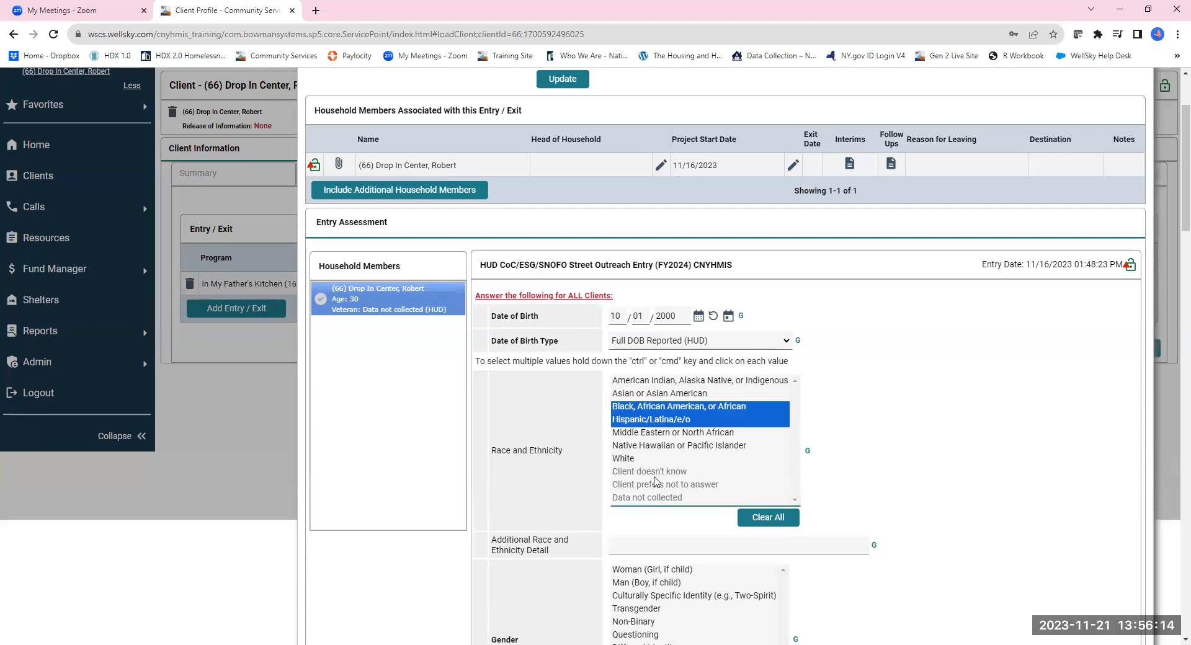
pyautogui.scroll(-3, 651, 421)
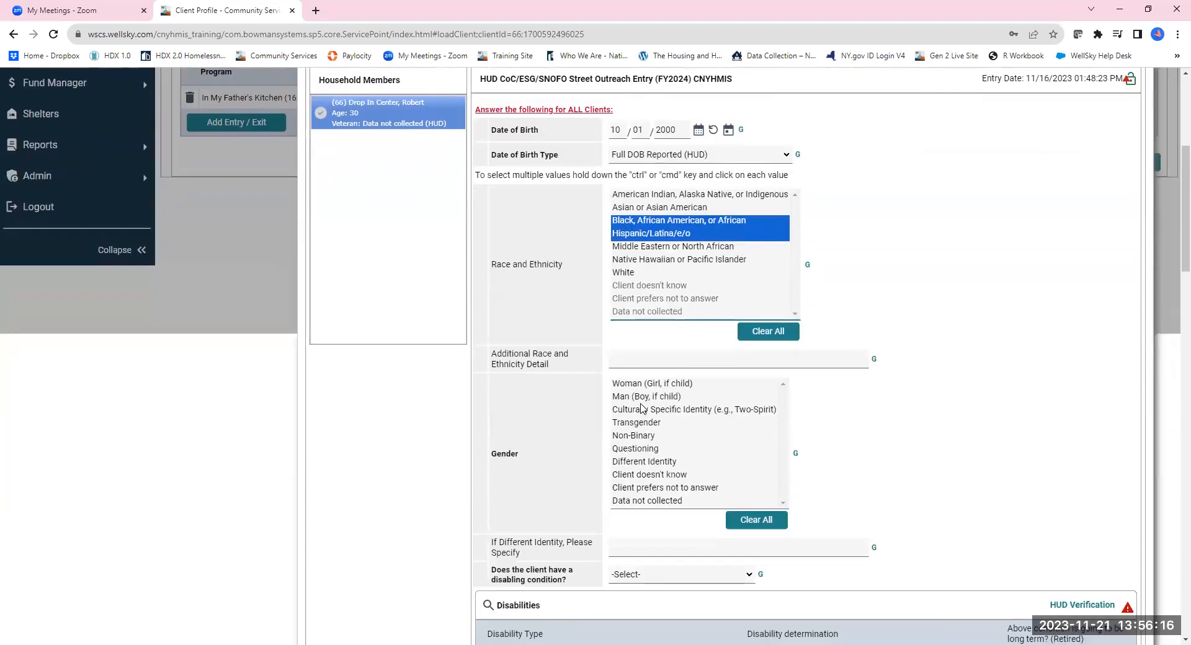
pyautogui.click(645, 397)
pyautogui.keyDown('ctrl'); pyautogui.click(645, 423); pyautogui.keyUp('ctrl')
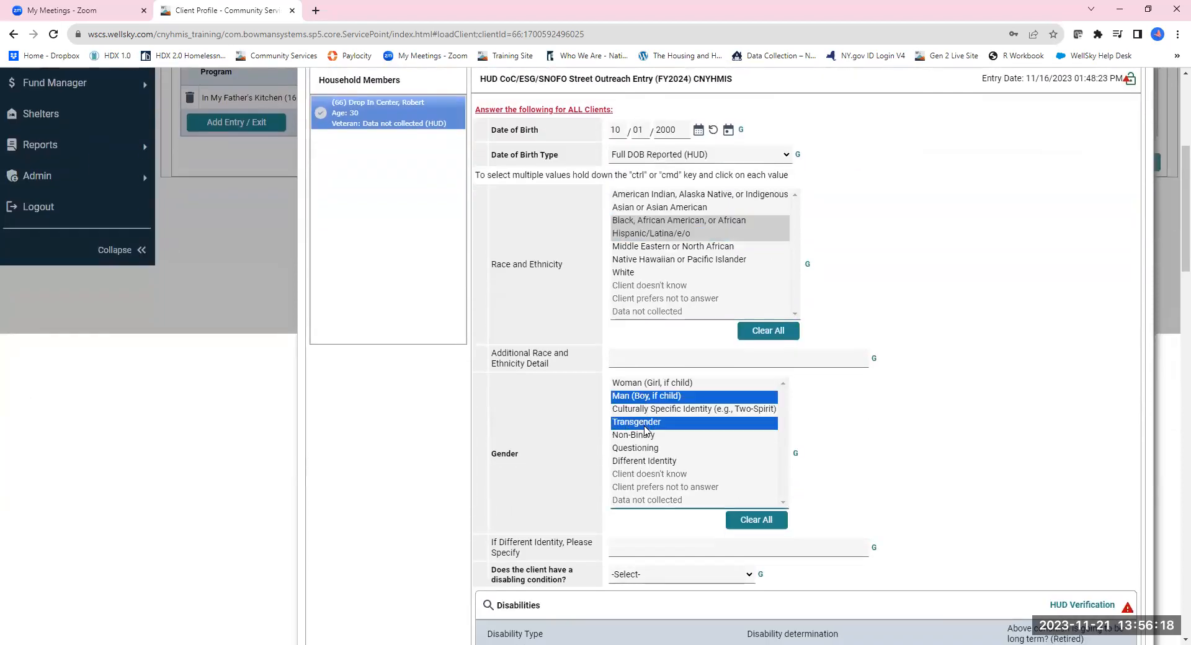
pyautogui.scroll(-2, 654, 458)
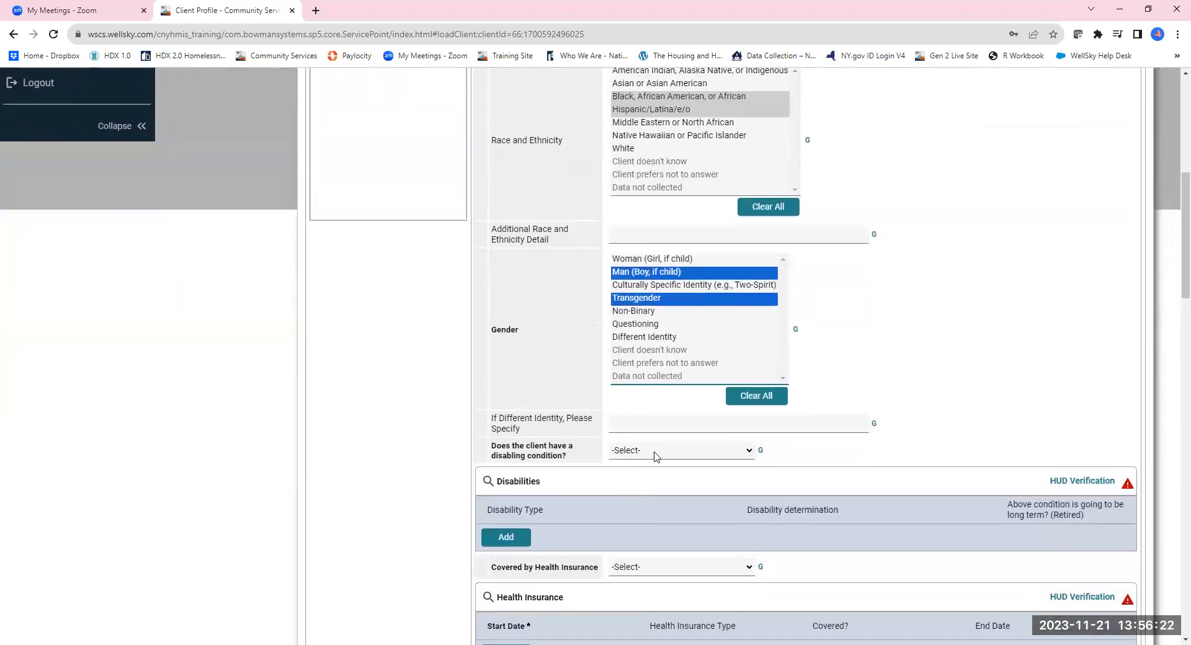
pyautogui.click(654, 457)
# Answer No (HUD) to disabling condition and record every disability type as No.
pyautogui.click(648, 487)
pyautogui.click(1090, 481)
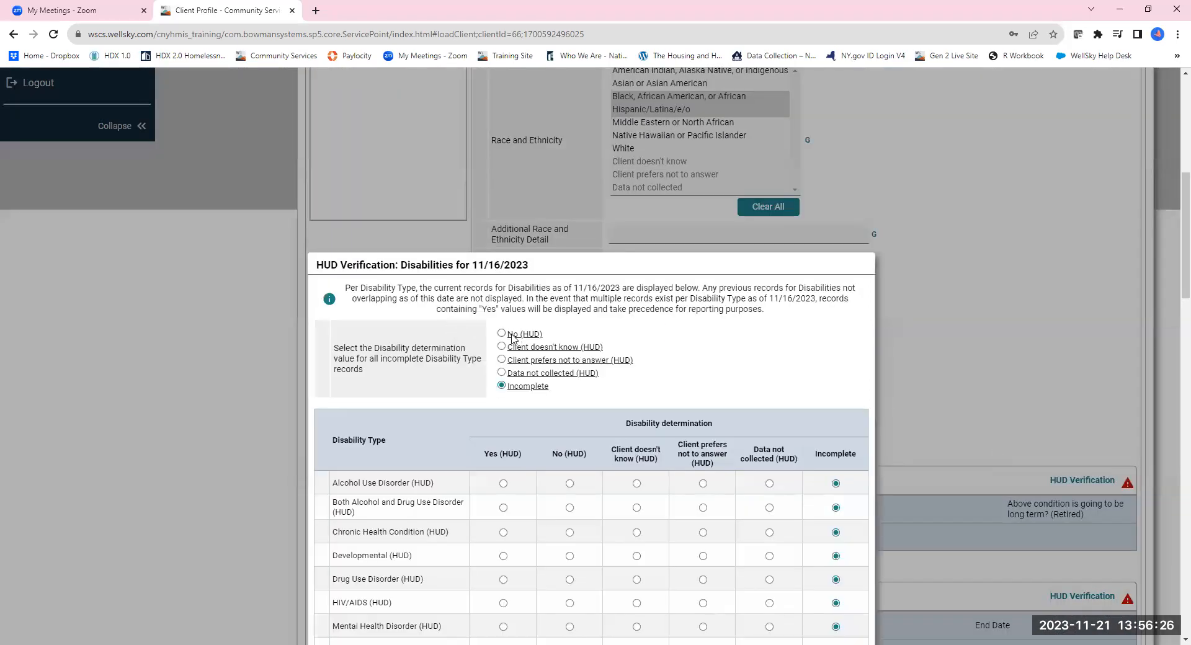
pyautogui.scroll(-5, 619, 434)
pyautogui.click(775, 369)
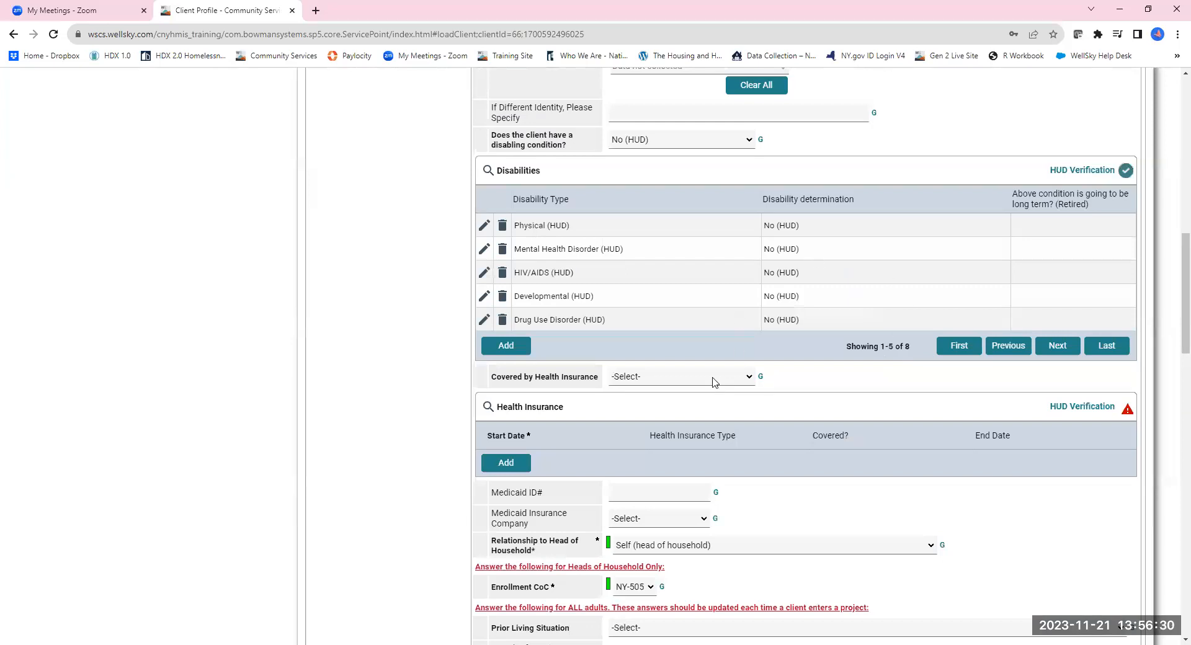
# Record health insurance as Yes, with MEDICAID covered and all other types No.
pyautogui.click(712, 378)
pyautogui.click(678, 404)
pyautogui.click(1059, 410)
pyautogui.click(501, 346)
pyautogui.click(637, 464)
pyautogui.scroll(-5, 713, 462)
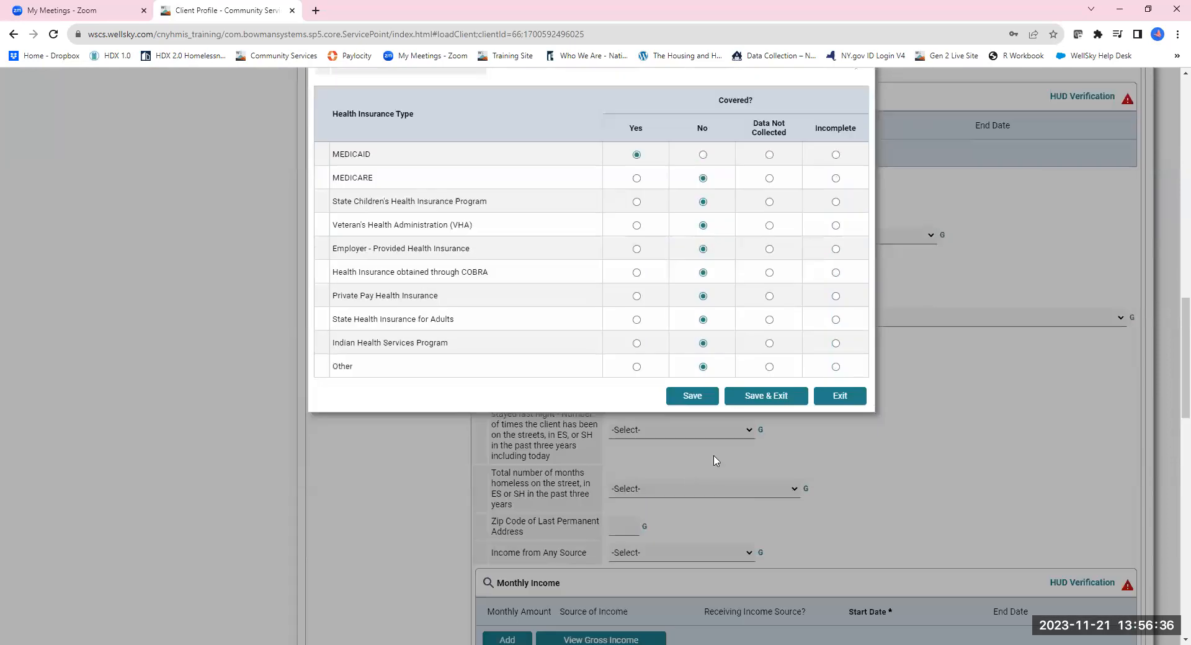
pyautogui.click(716, 397)
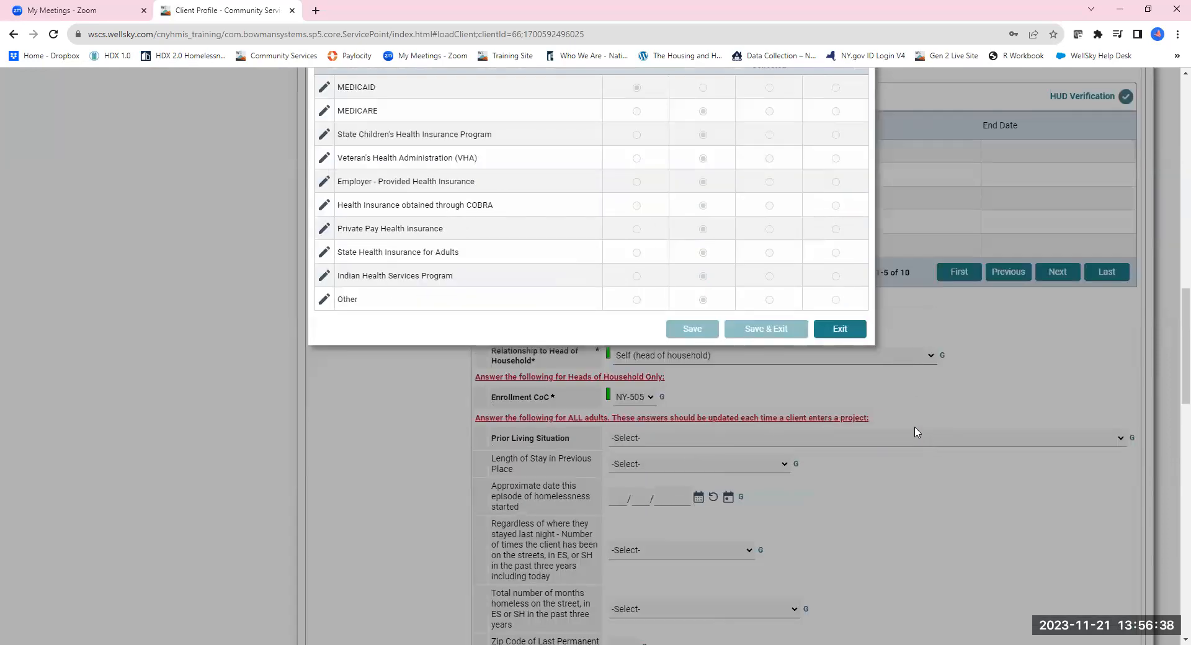
pyautogui.click(841, 331)
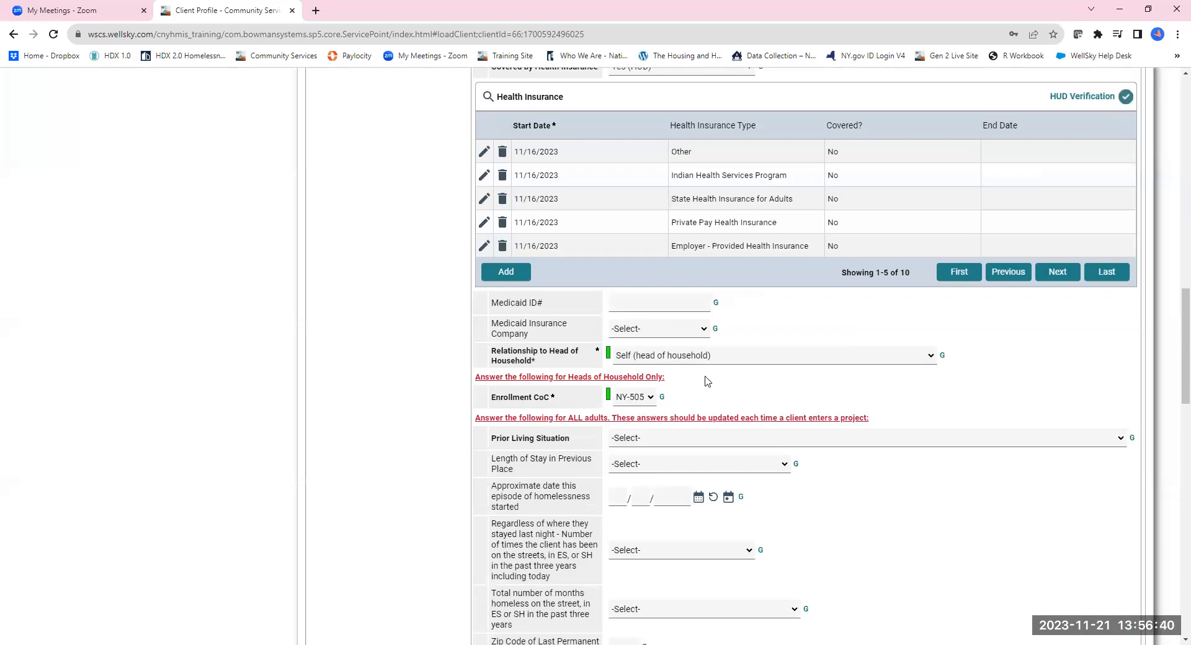
# Set Translation Assistance Needed to No (HUD) and scroll to the form's bottom.
pyautogui.scroll(-2, 705, 378)
pyautogui.scroll(-4, 705, 378)
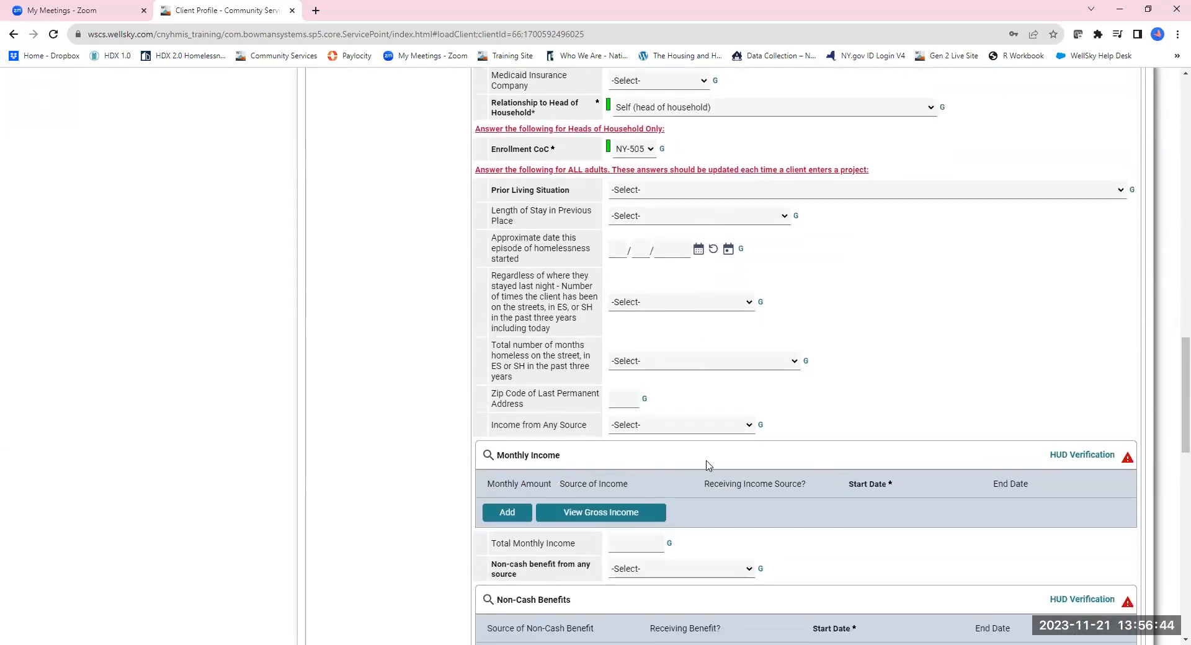
pyautogui.scroll(-3, 710, 467)
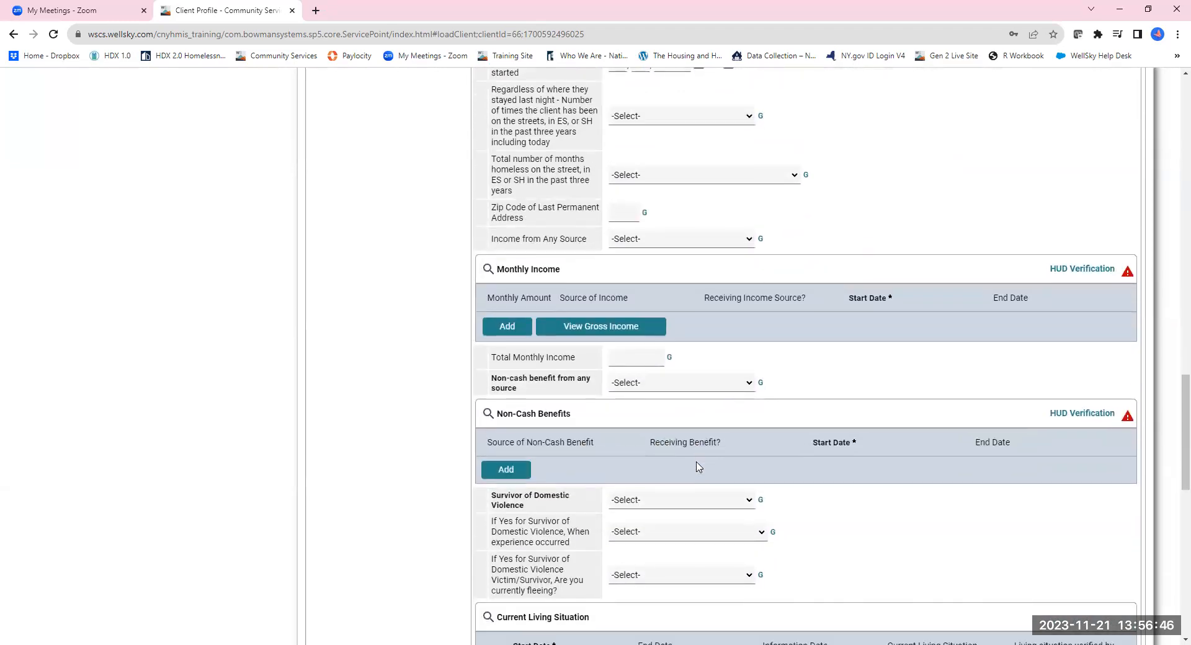
pyautogui.scroll(-5, 699, 467)
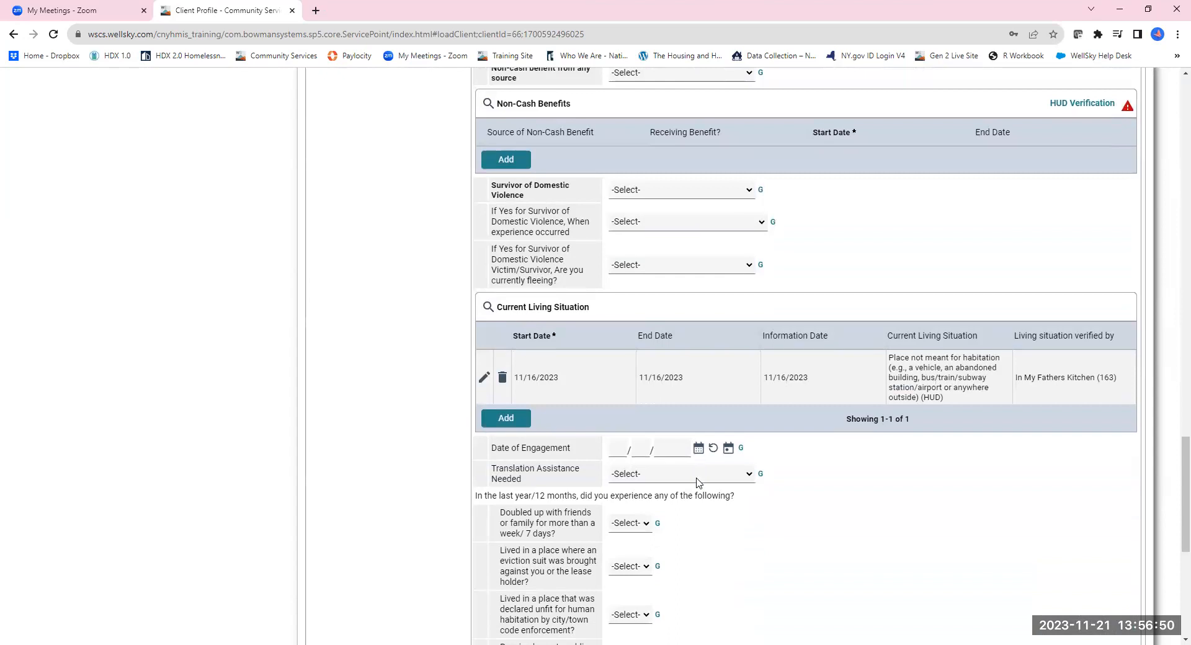
pyautogui.click(698, 483)
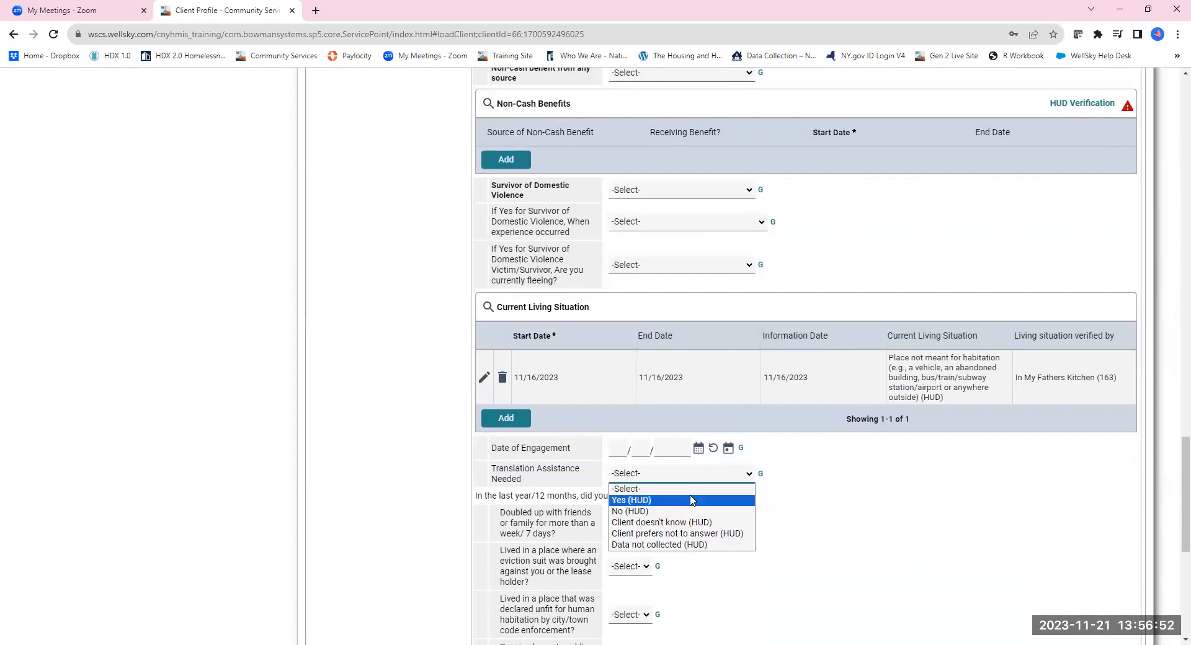
pyautogui.click(694, 516)
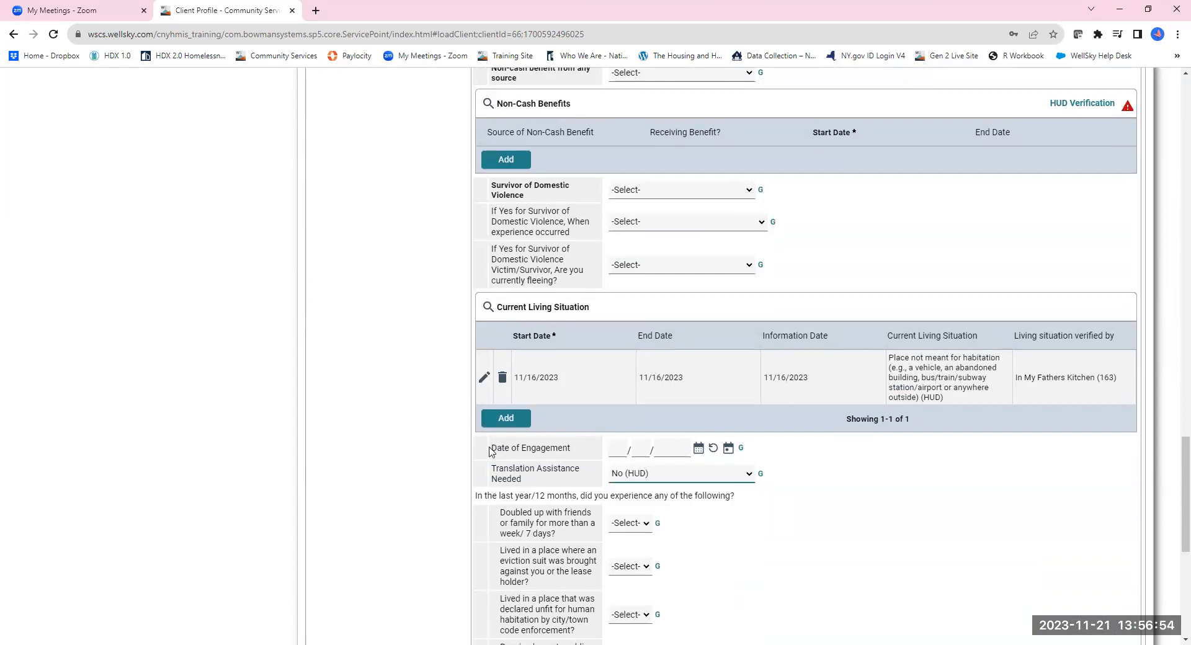
pyautogui.moveTo(490, 448); pyautogui.dragTo(576, 457)
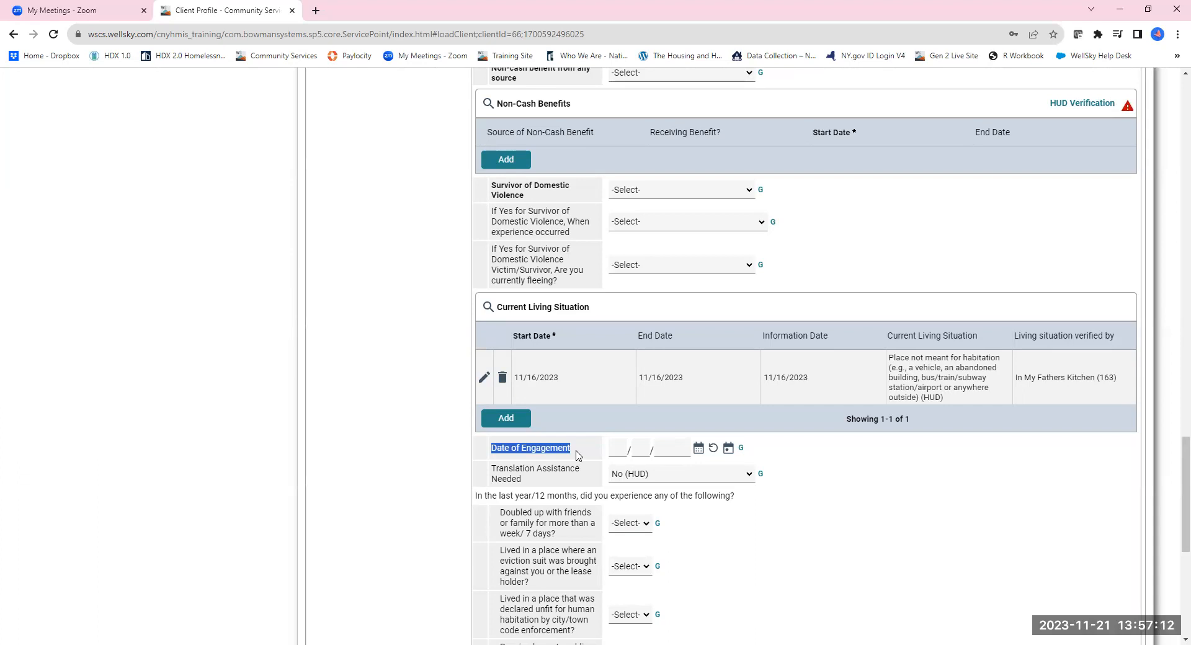
pyautogui.click(578, 456)
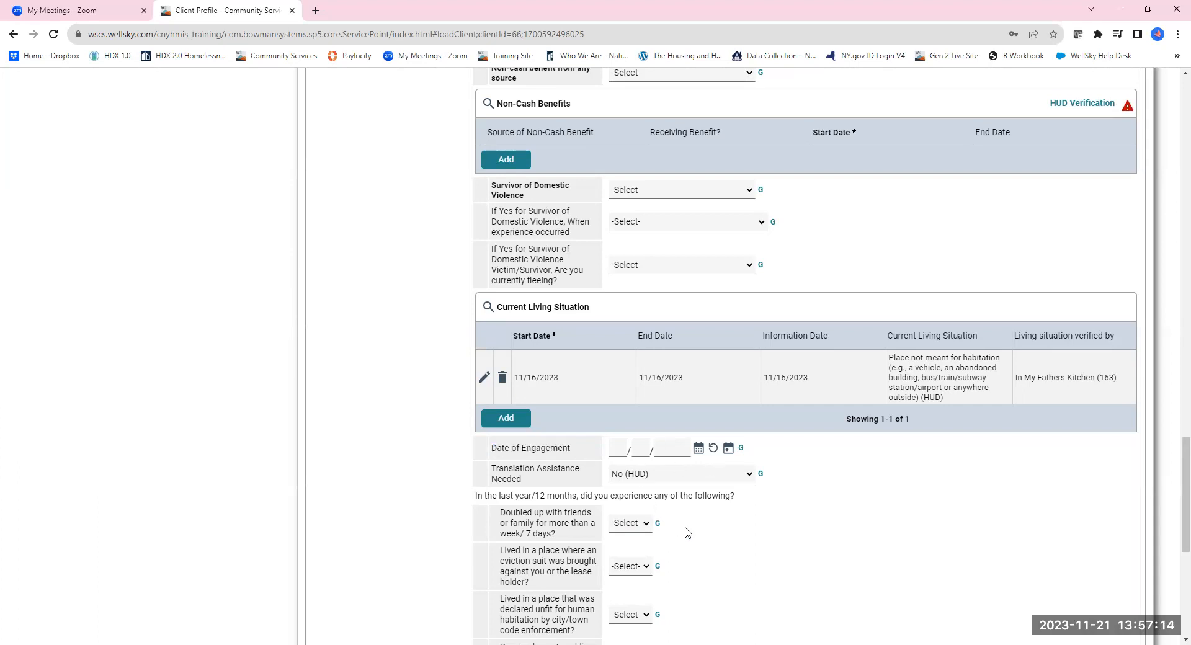
pyautogui.scroll(-2, 689, 534)
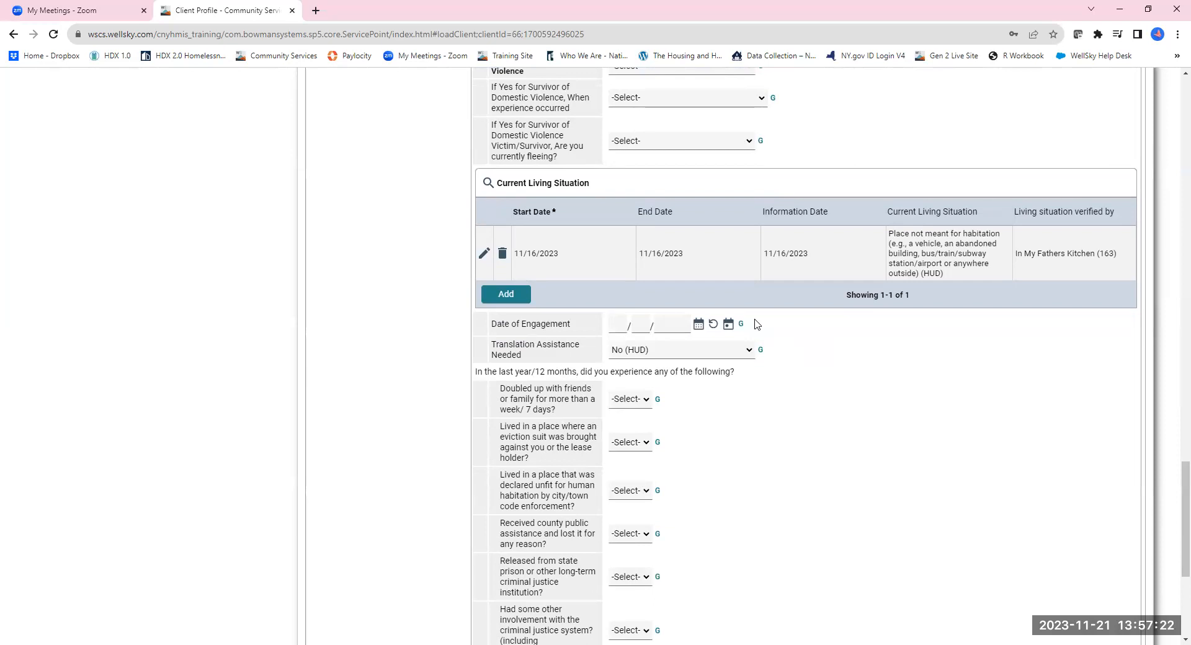
pyautogui.scroll(-5, 757, 388)
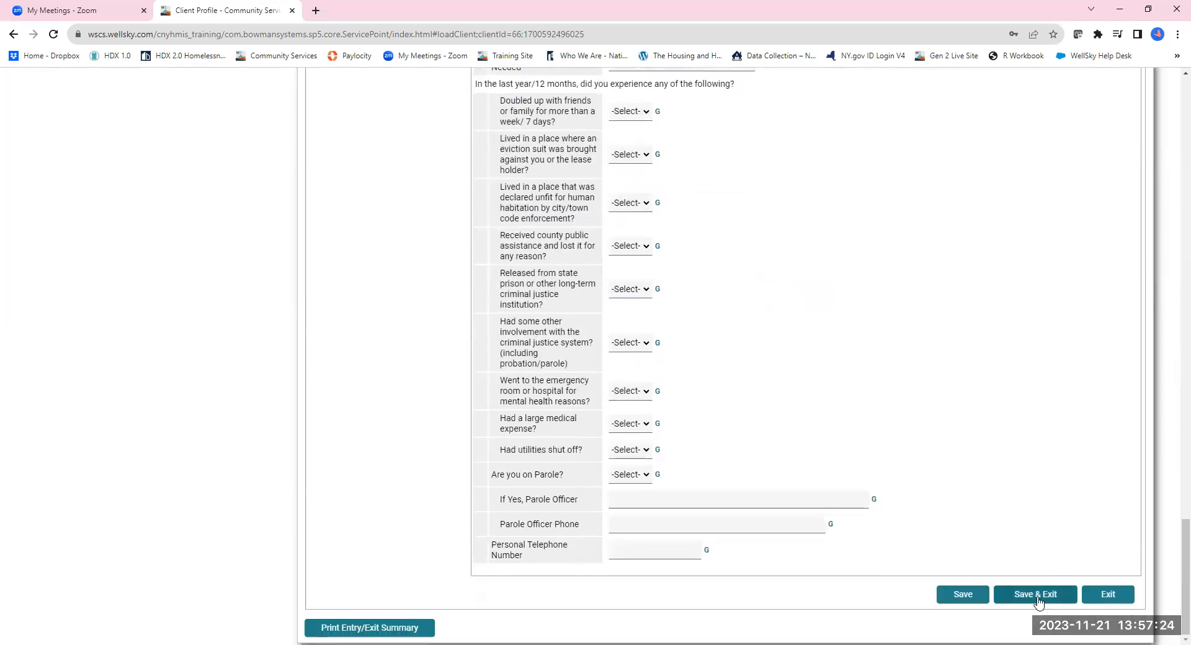
# Save the entry assessment and view the In My Father's Kitchen entry's Interim Reviews.
pyautogui.click(1037, 597)
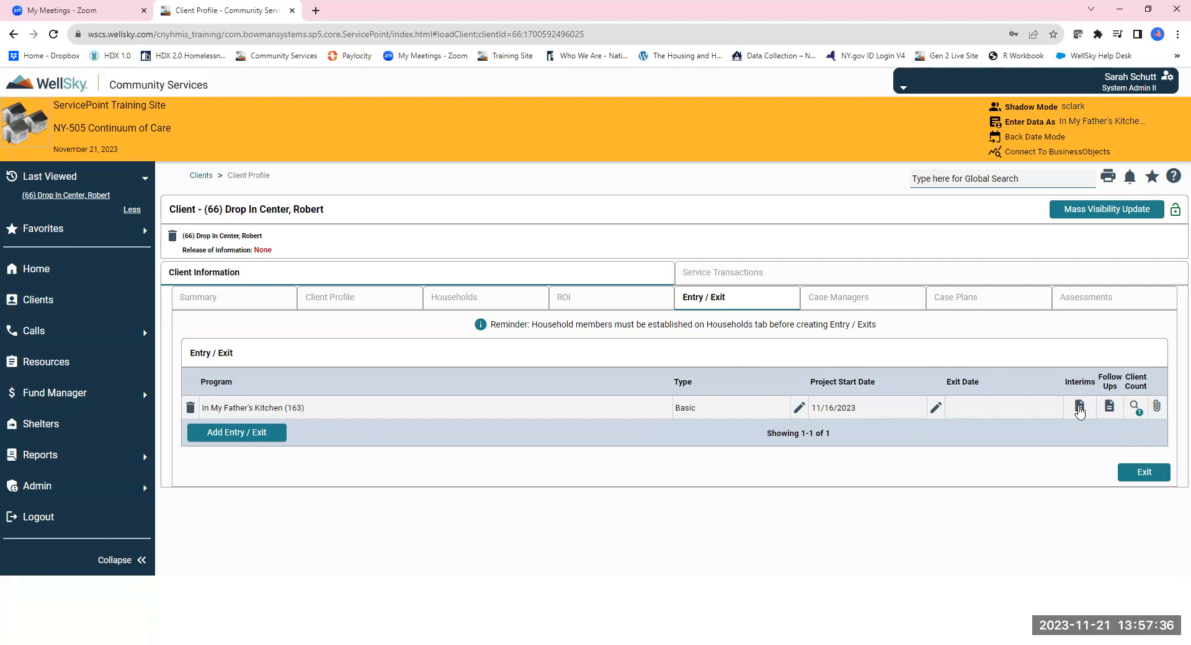
pyautogui.moveTo(1095, 380); pyautogui.dragTo(1063, 383)
pyautogui.click(1077, 408)
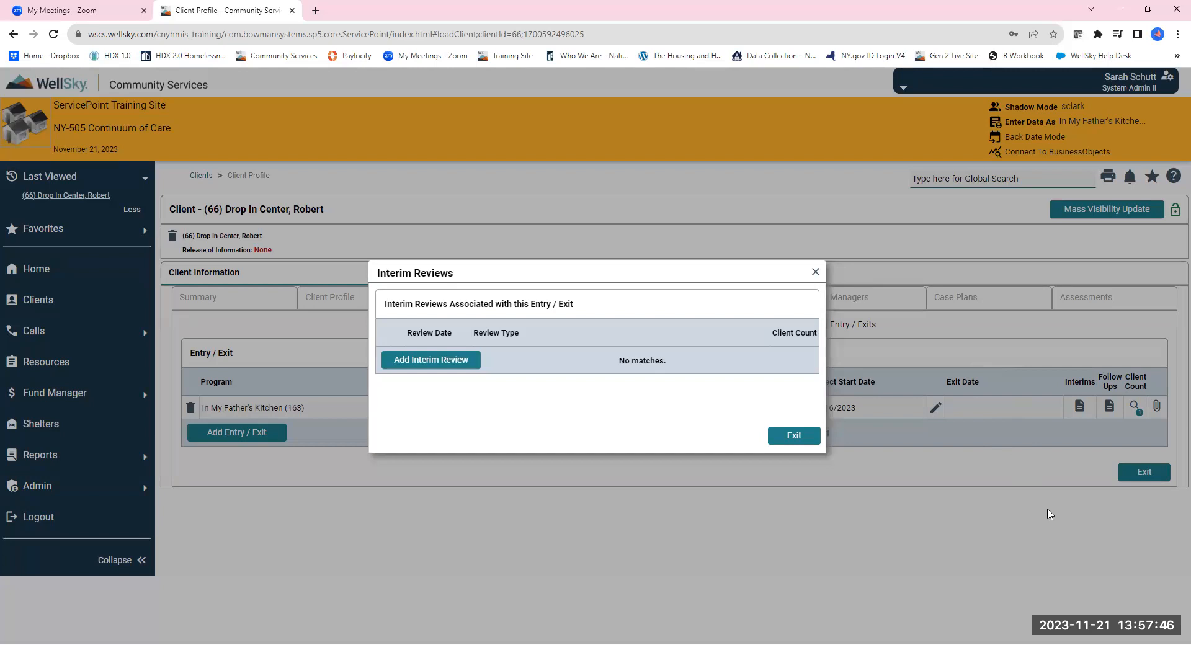
# Add an Update interim review dated 11/21/2023 and go to its Street Outreach Update assessment.
pyautogui.click(445, 361)
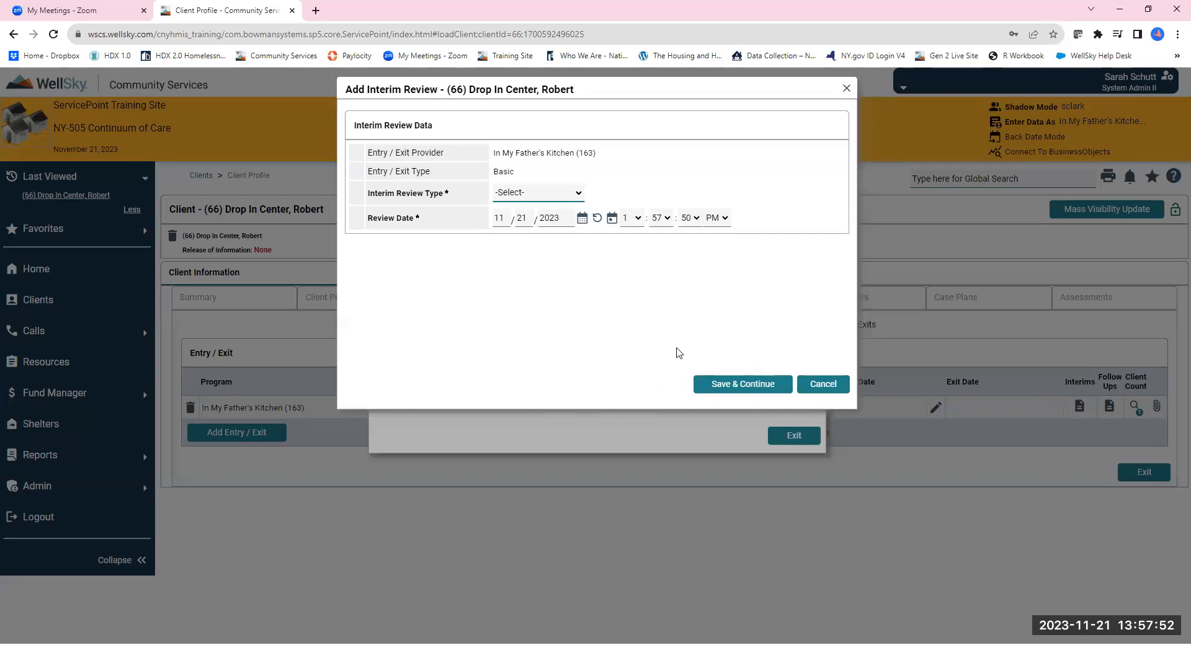
pyautogui.click(562, 196)
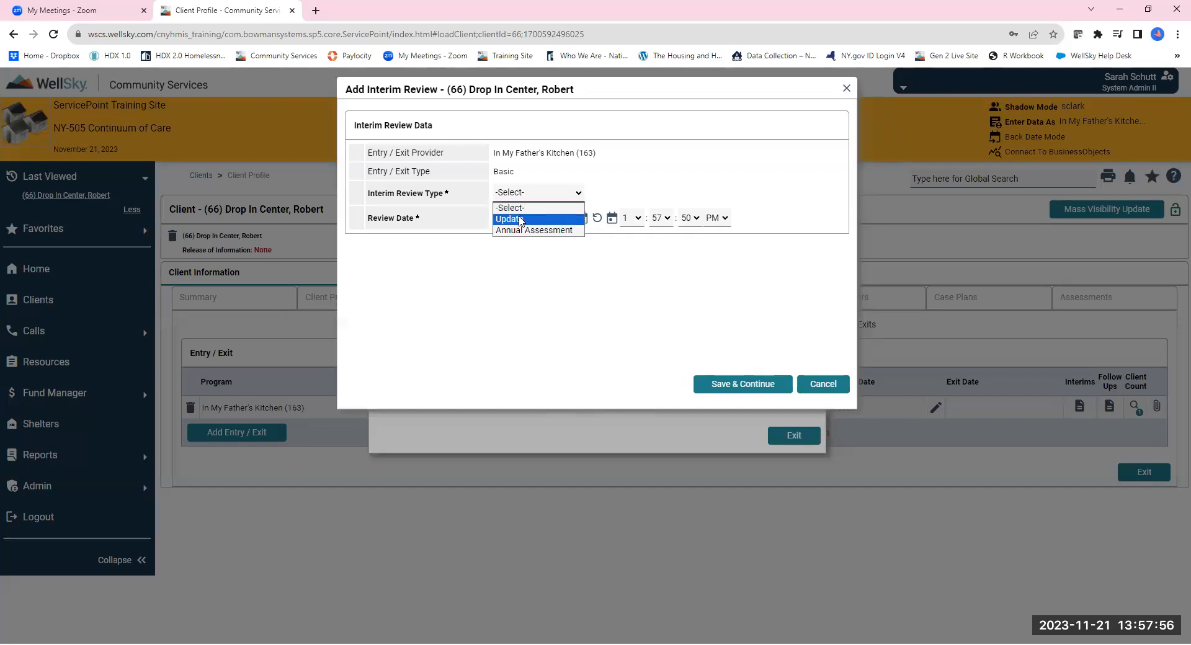
pyautogui.click(521, 220)
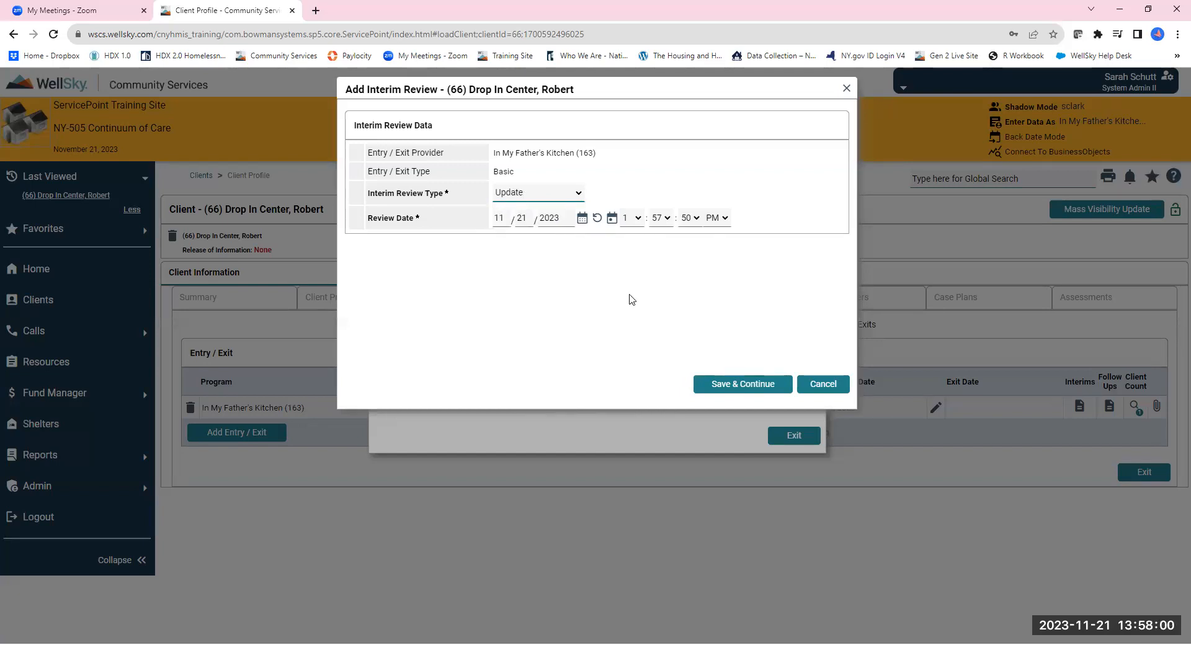
pyautogui.click(711, 383)
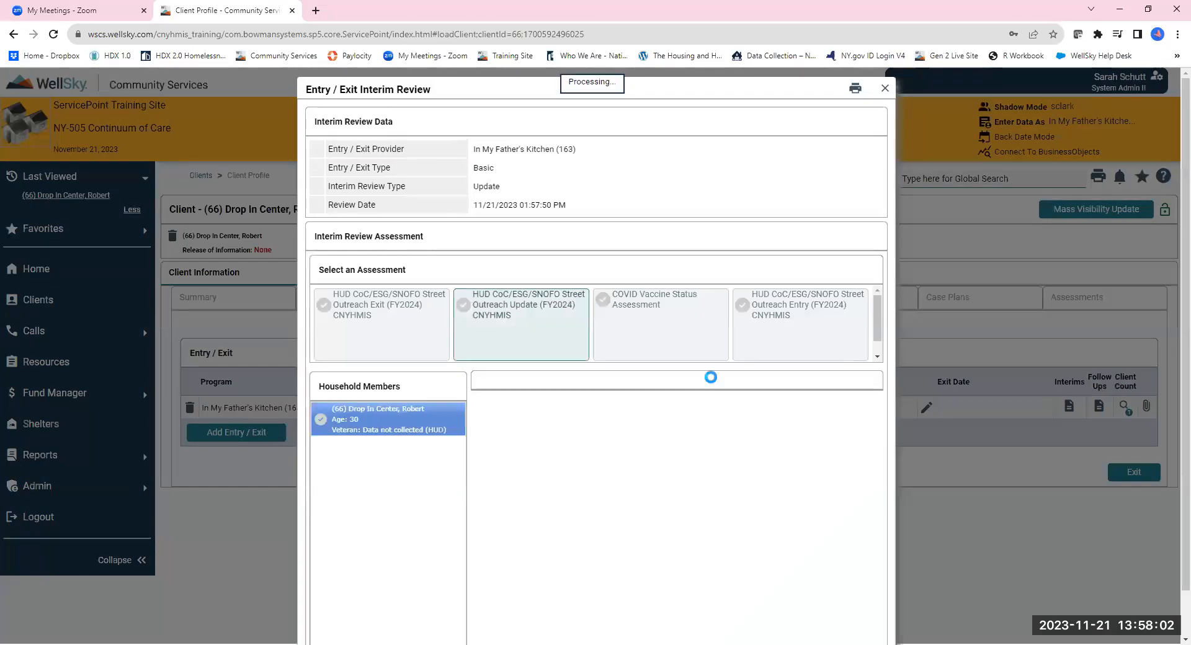
pyautogui.scroll(-2, 703, 398)
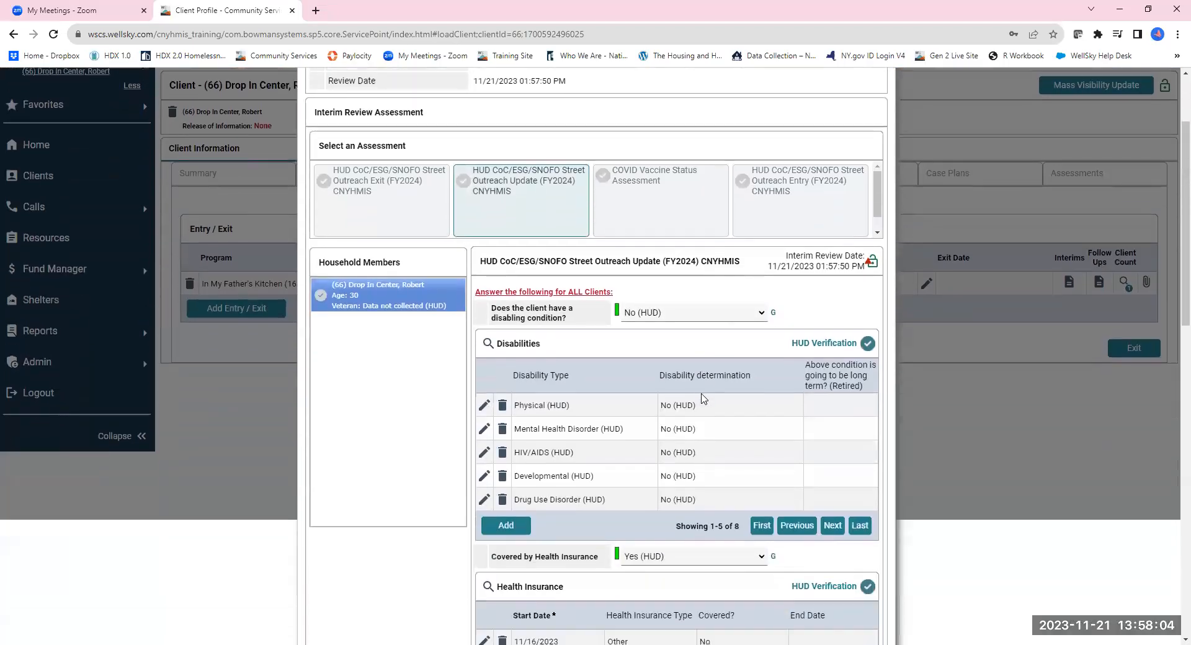
pyautogui.scroll(-3, 677, 370)
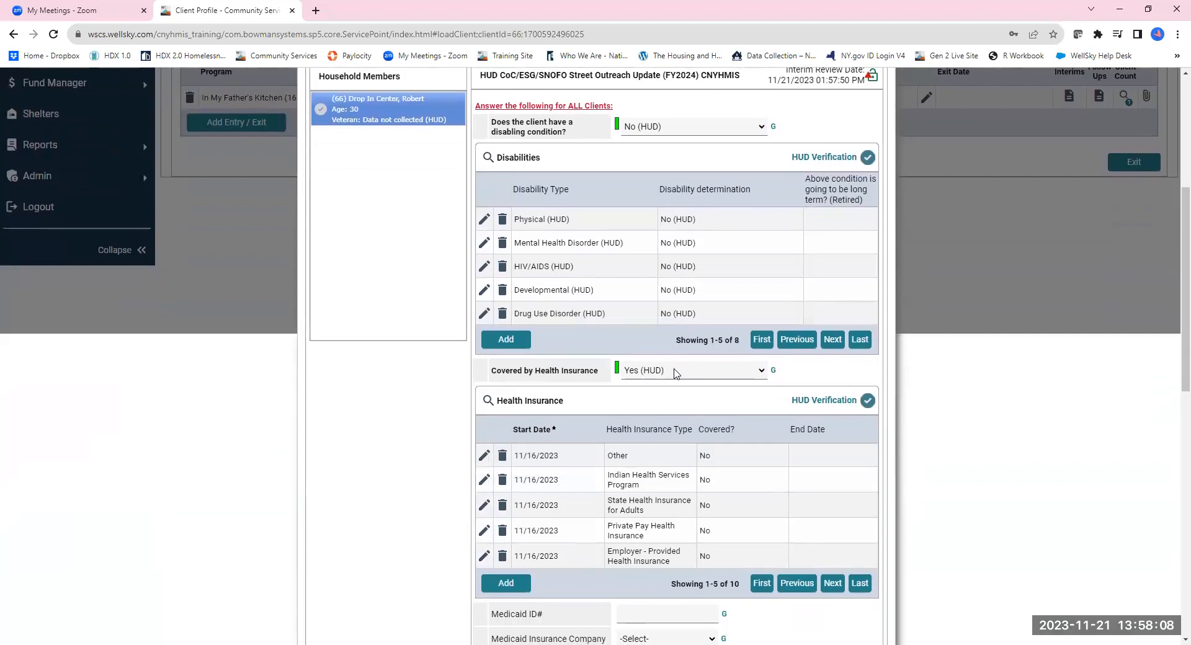
# Set Income from Any Source to No (HUD), saving all 15 sources as No from 11/21/2023.
pyautogui.scroll(-3, 676, 373)
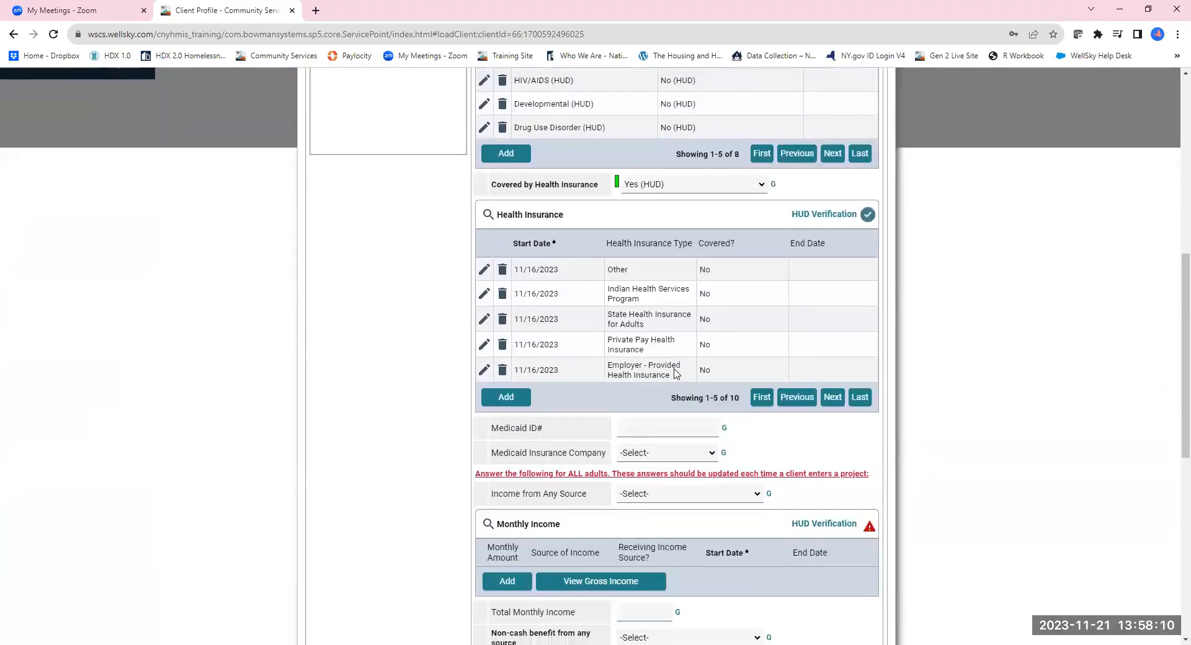
pyautogui.scroll(-2, 639, 413)
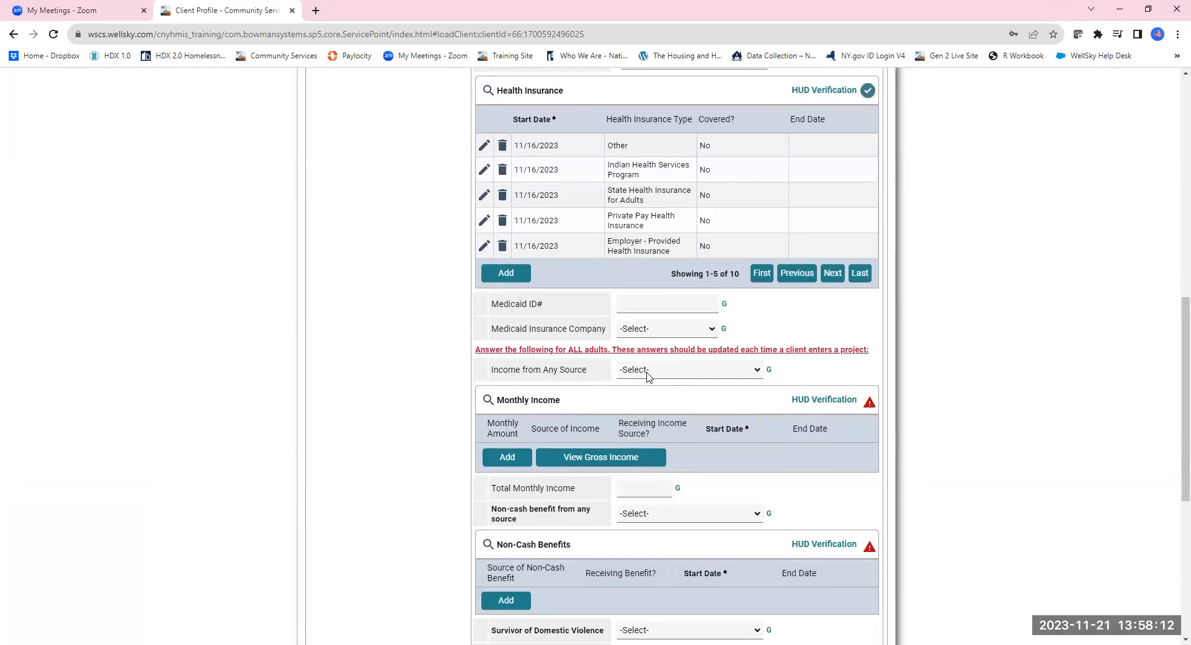
pyautogui.click(647, 372)
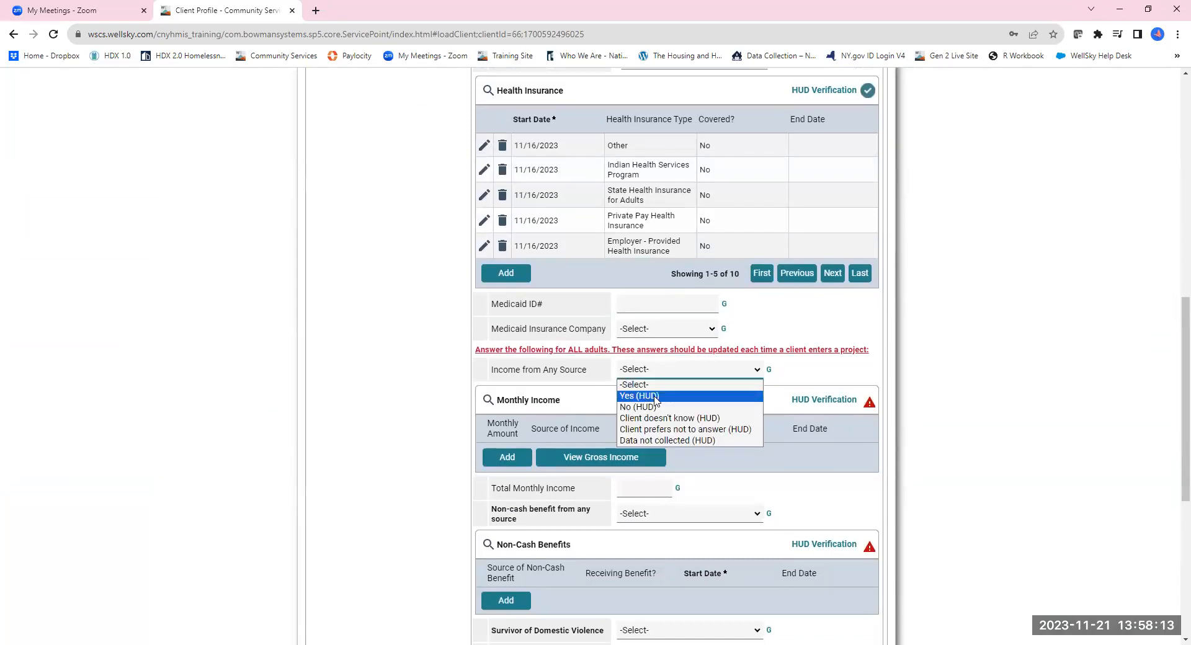
pyautogui.click(817, 407)
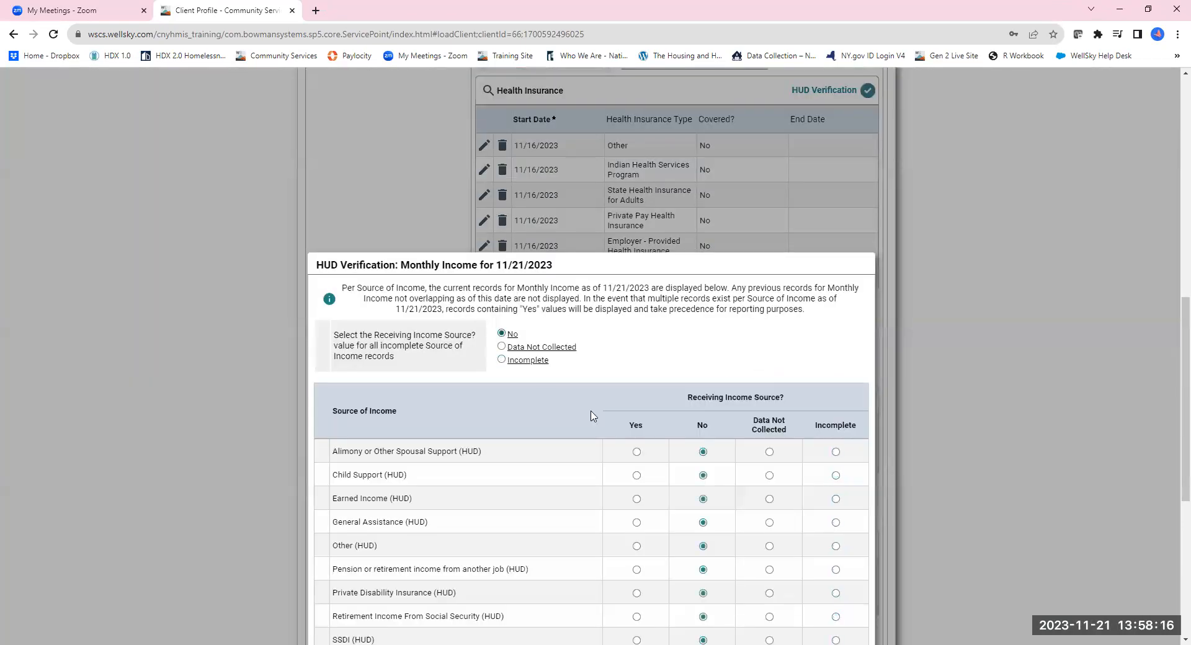
pyautogui.scroll(-5, 545, 373)
pyautogui.click(762, 438)
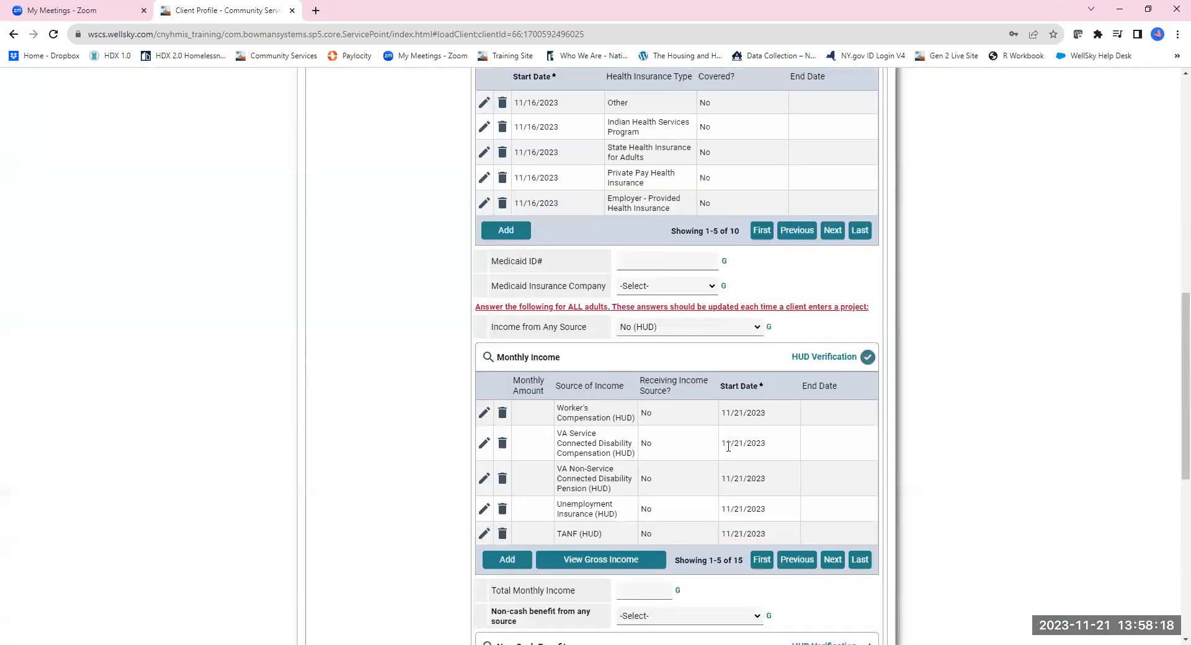
pyautogui.scroll(-6, 728, 446)
pyautogui.scroll(-2, 679, 396)
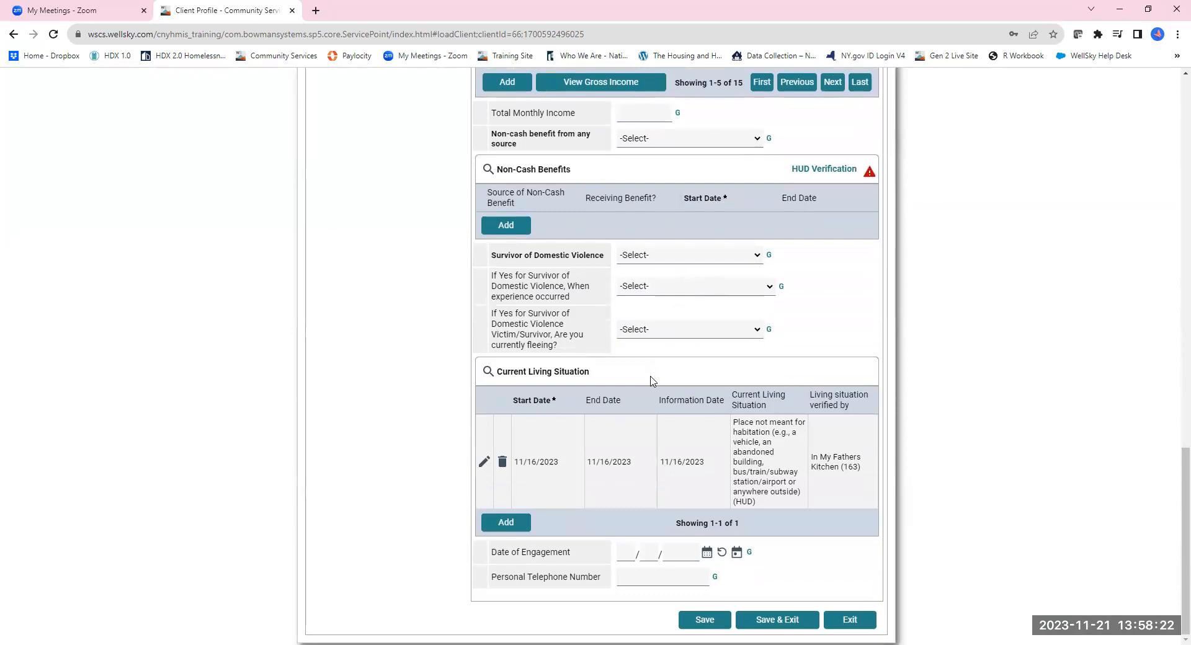
# Add a Current Living Situation dated 11/21/2023: staying in a friend's room, apartment, or house.
pyautogui.click(504, 526)
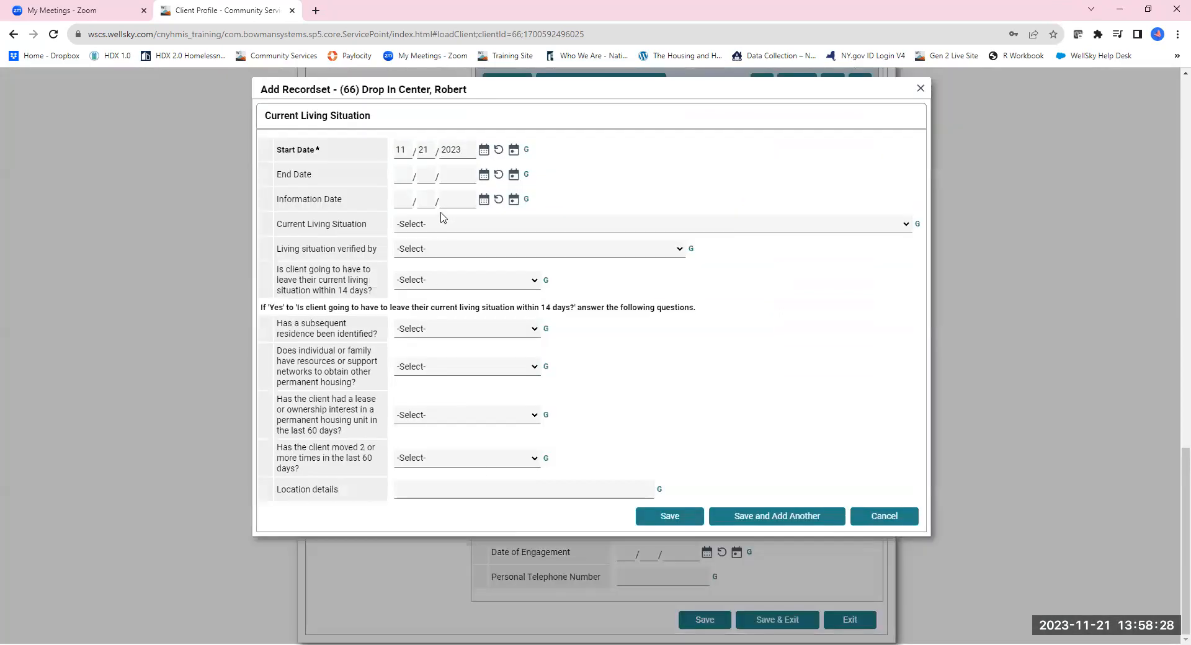
pyautogui.click(513, 175)
pyautogui.click(514, 200)
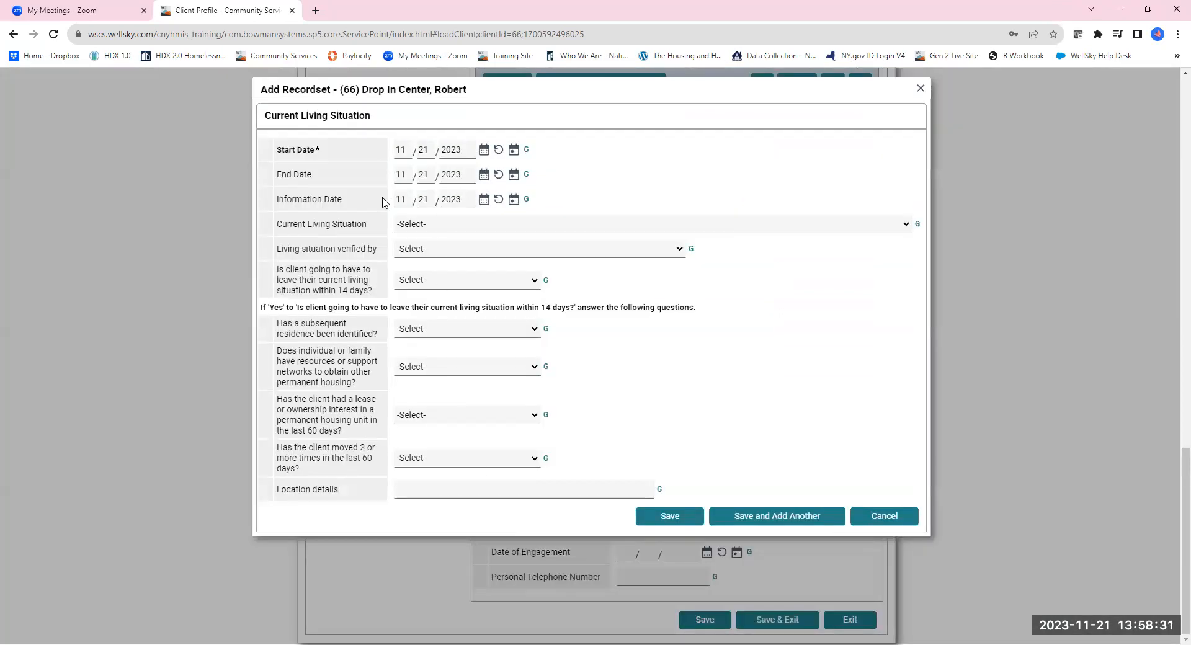
pyautogui.click(419, 226)
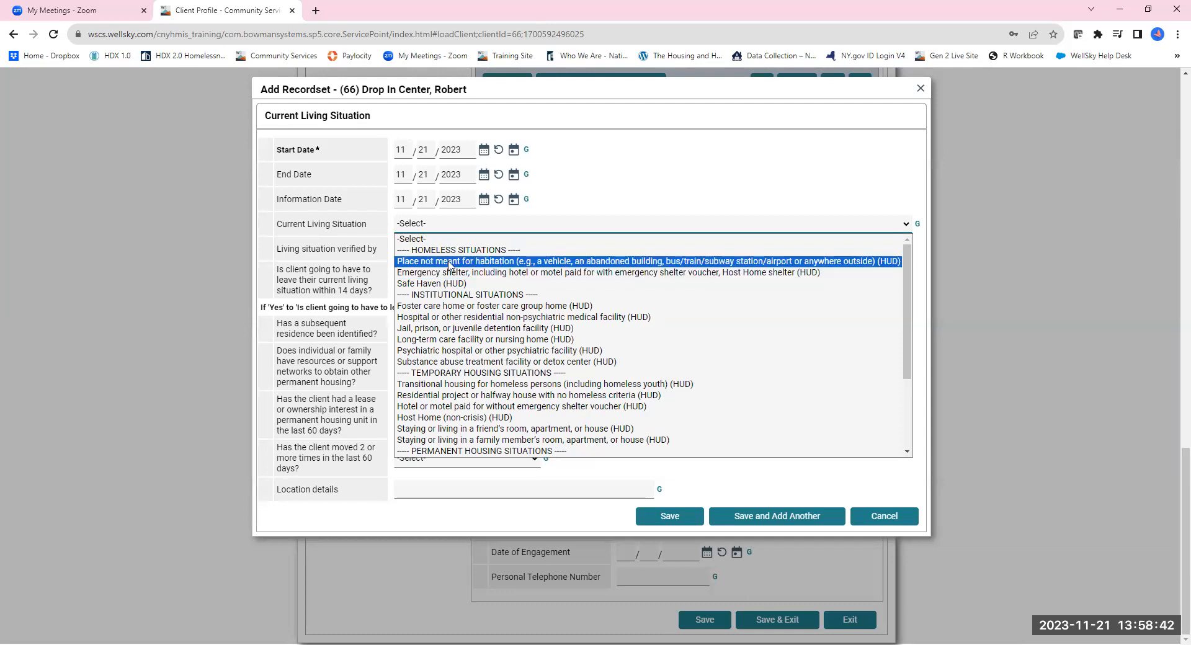
pyautogui.click(478, 428)
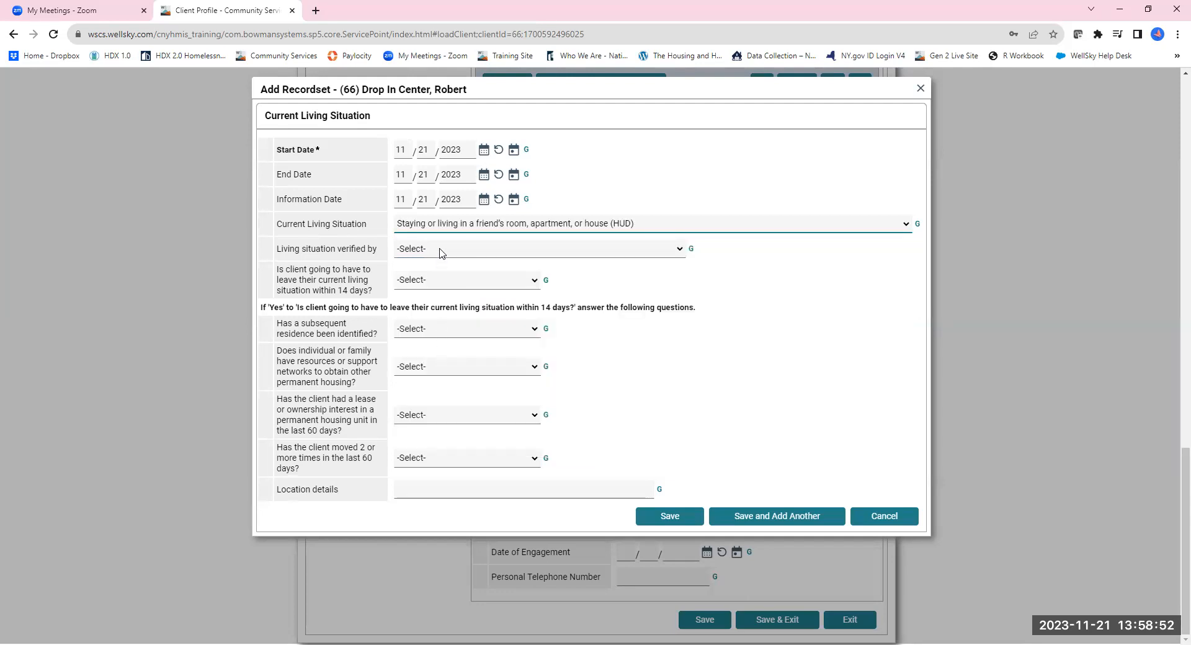
# Set IMFK Hire Ground (338) as the verifying program.
pyautogui.click(442, 248)
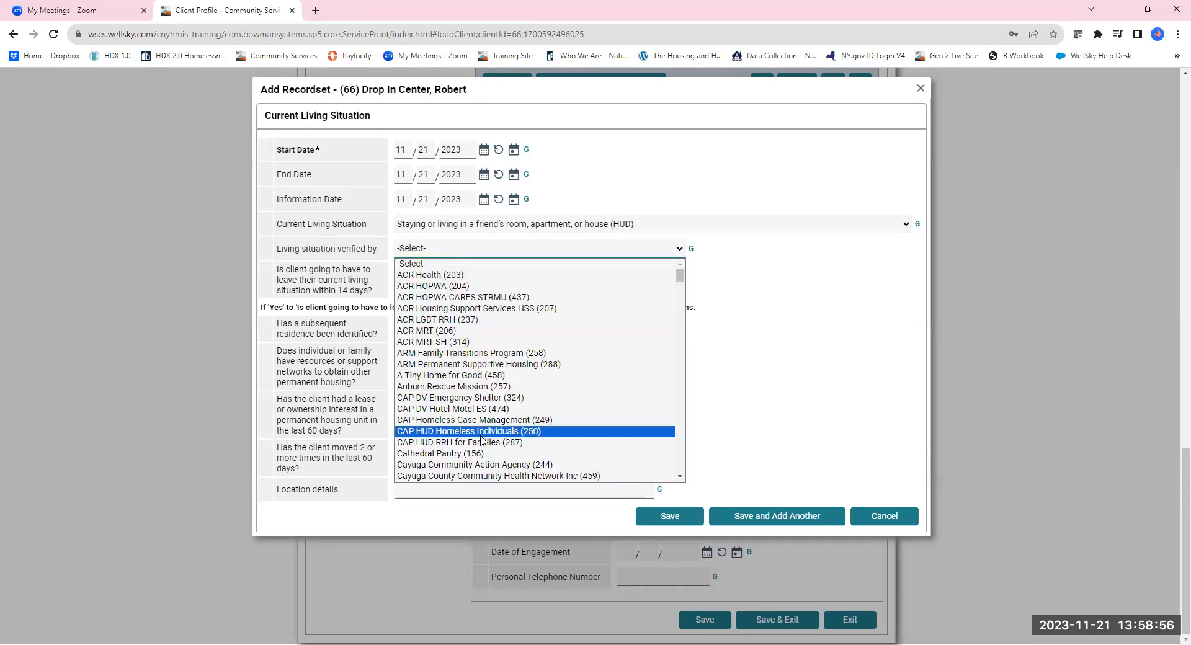
pyautogui.scroll(-7, 481, 438)
pyautogui.scroll(-10, 459, 404)
pyautogui.scroll(-2, 459, 404)
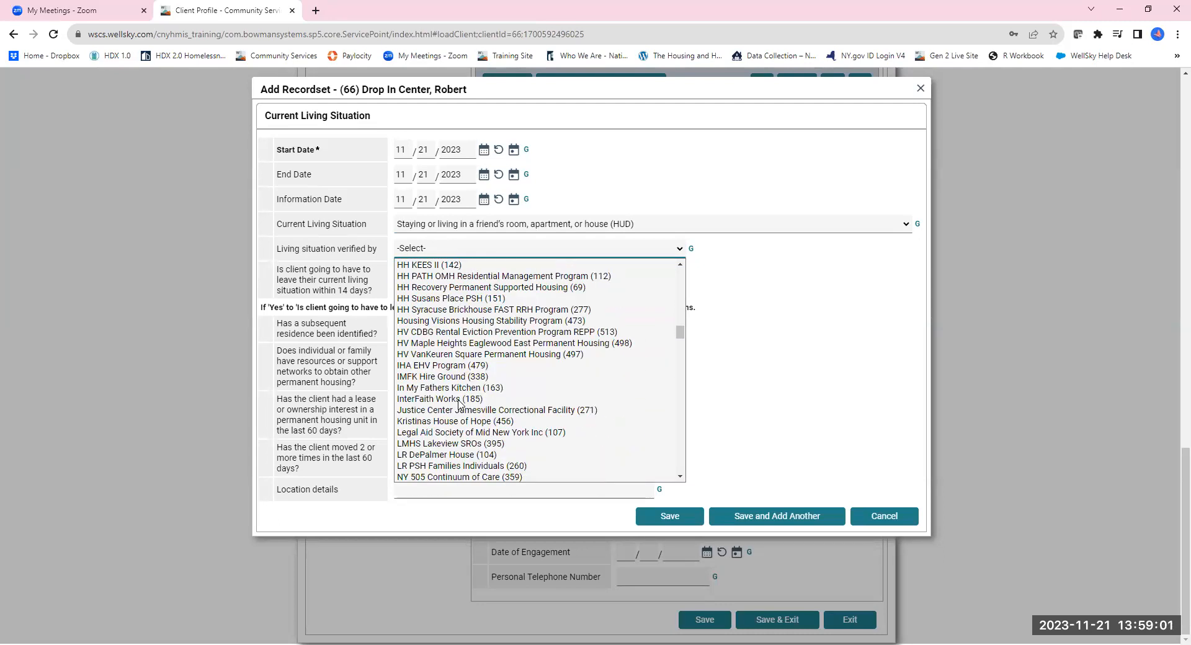
pyautogui.click(453, 377)
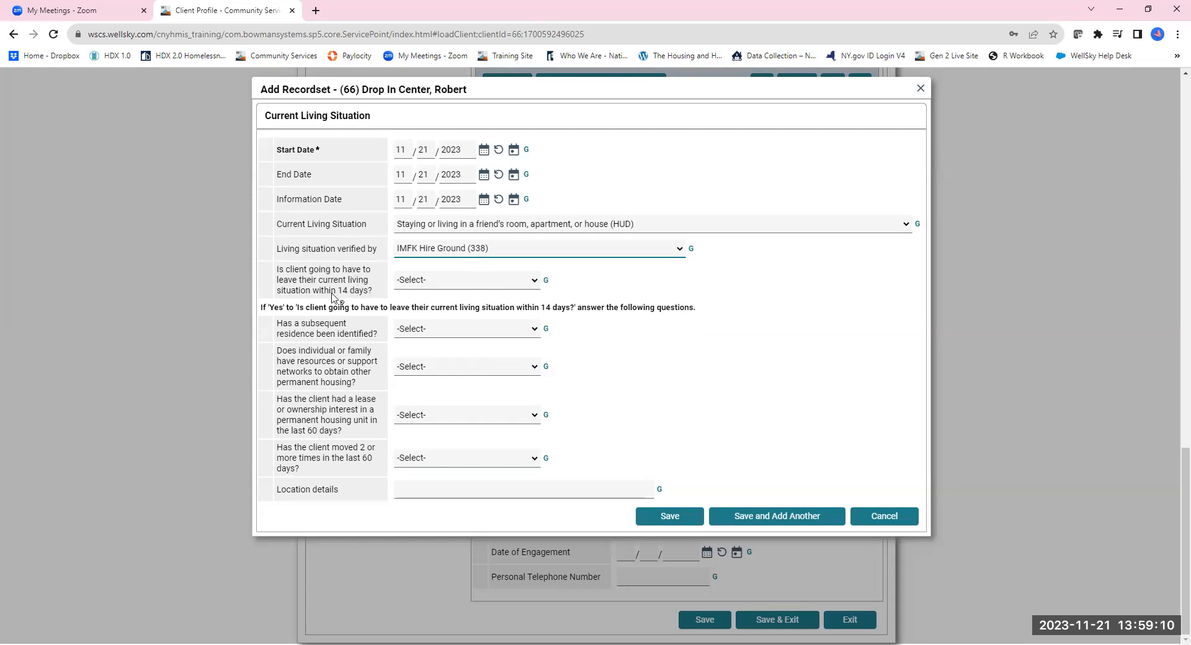
# Answer Yes to leaving within 14 days, No to subsequent residence and housing resources.
pyautogui.click(420, 282)
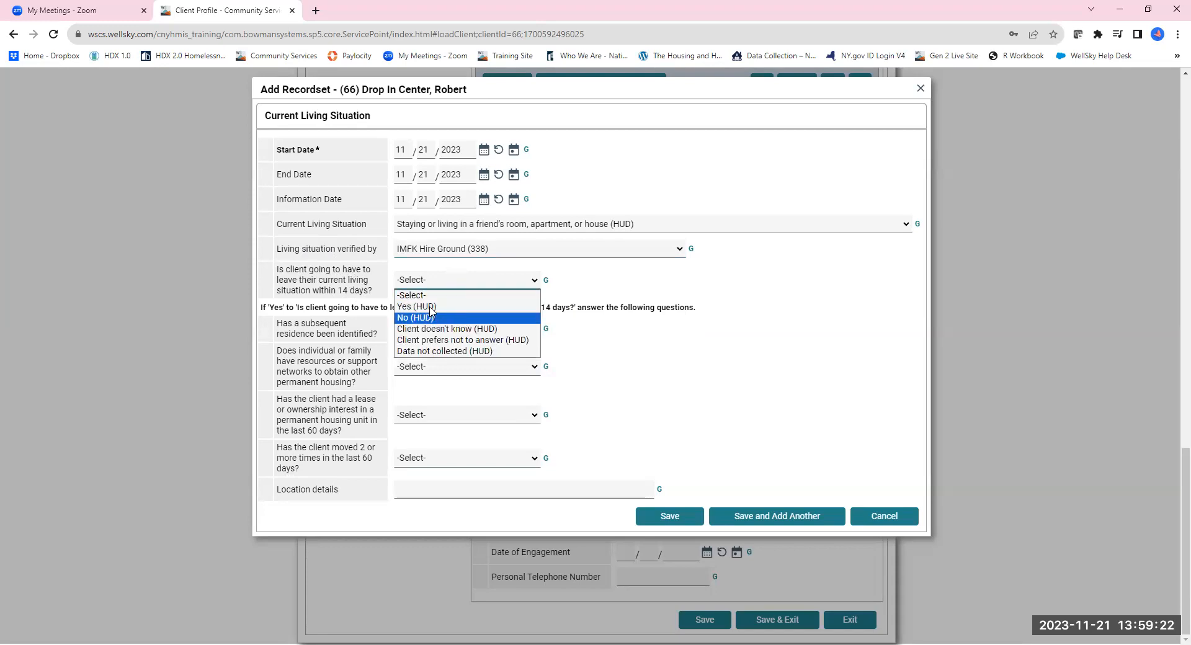
pyautogui.click(431, 307)
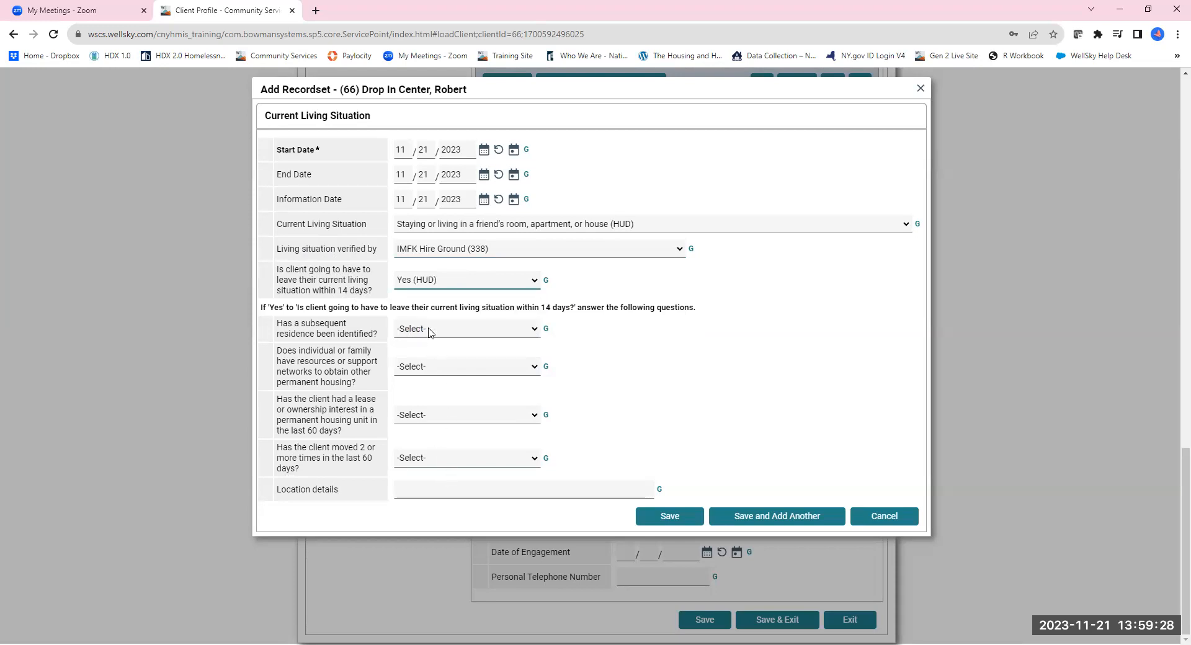
pyautogui.click(430, 332)
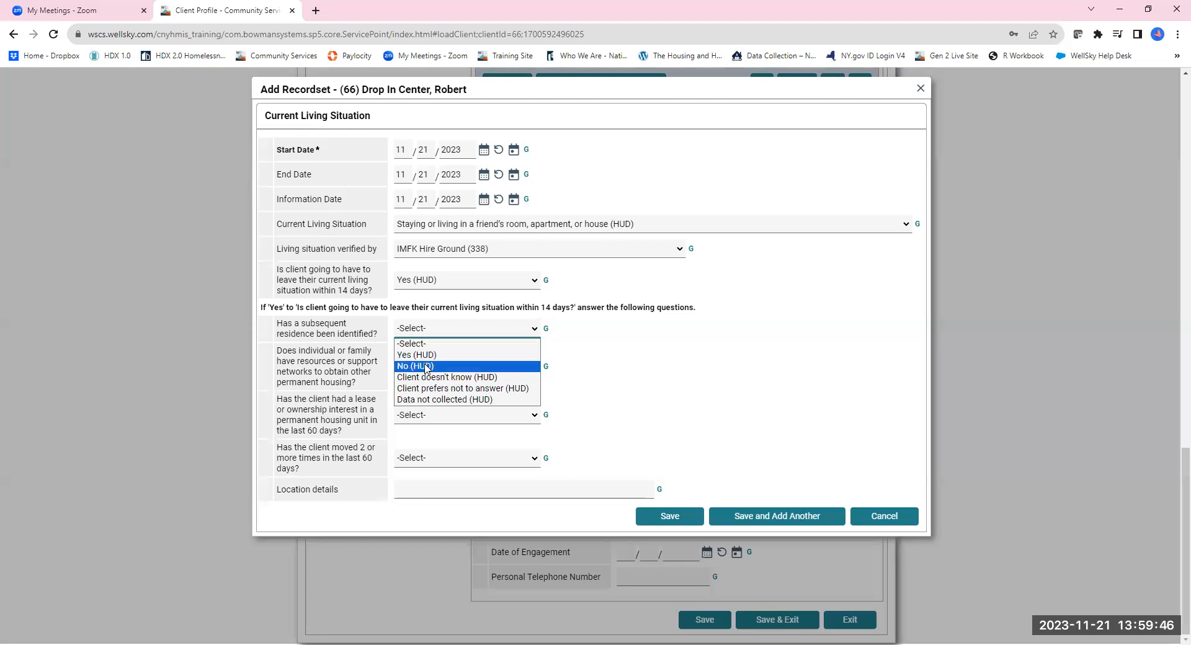
pyautogui.click(431, 365)
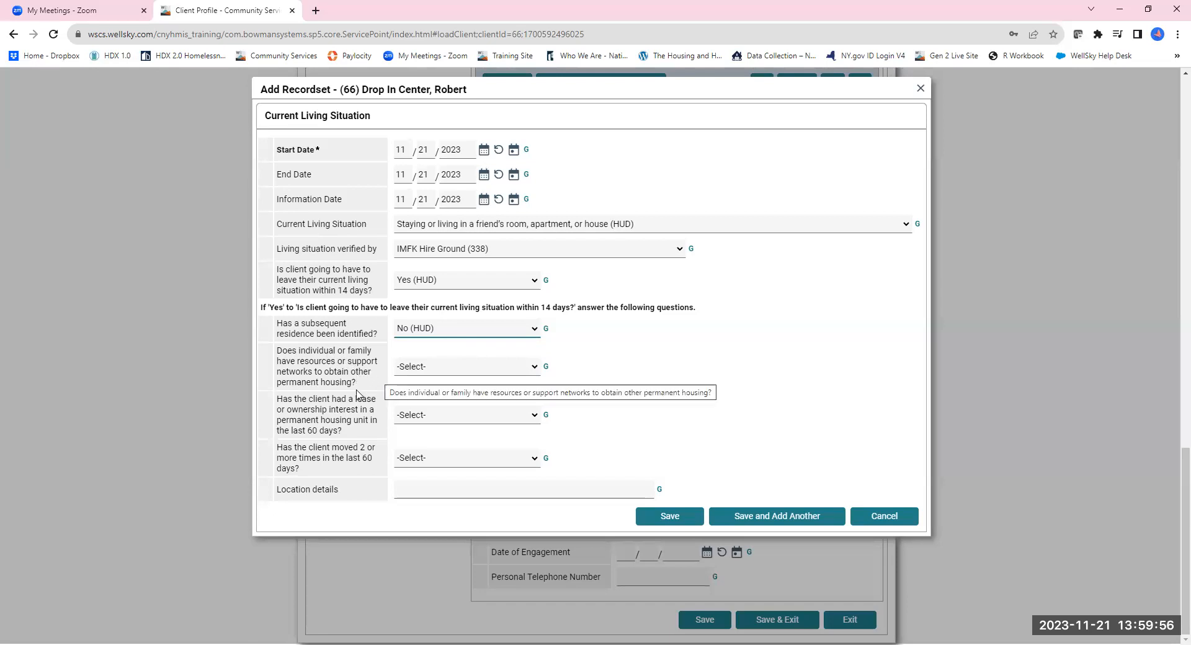
pyautogui.click(444, 371)
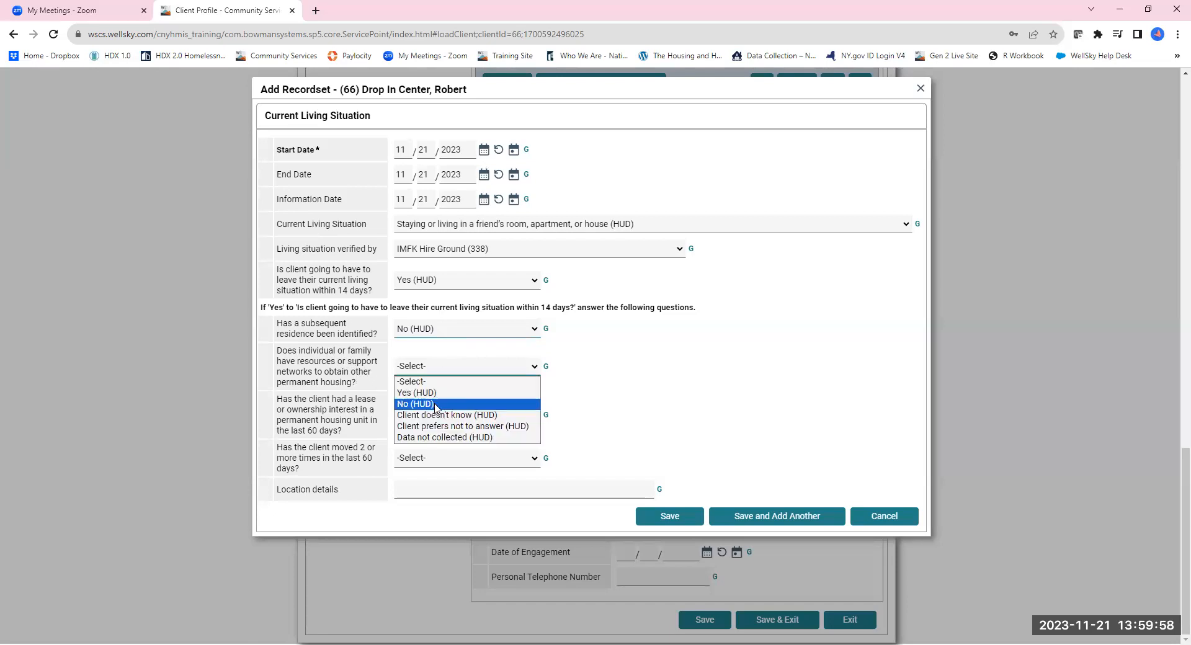
pyautogui.click(436, 404)
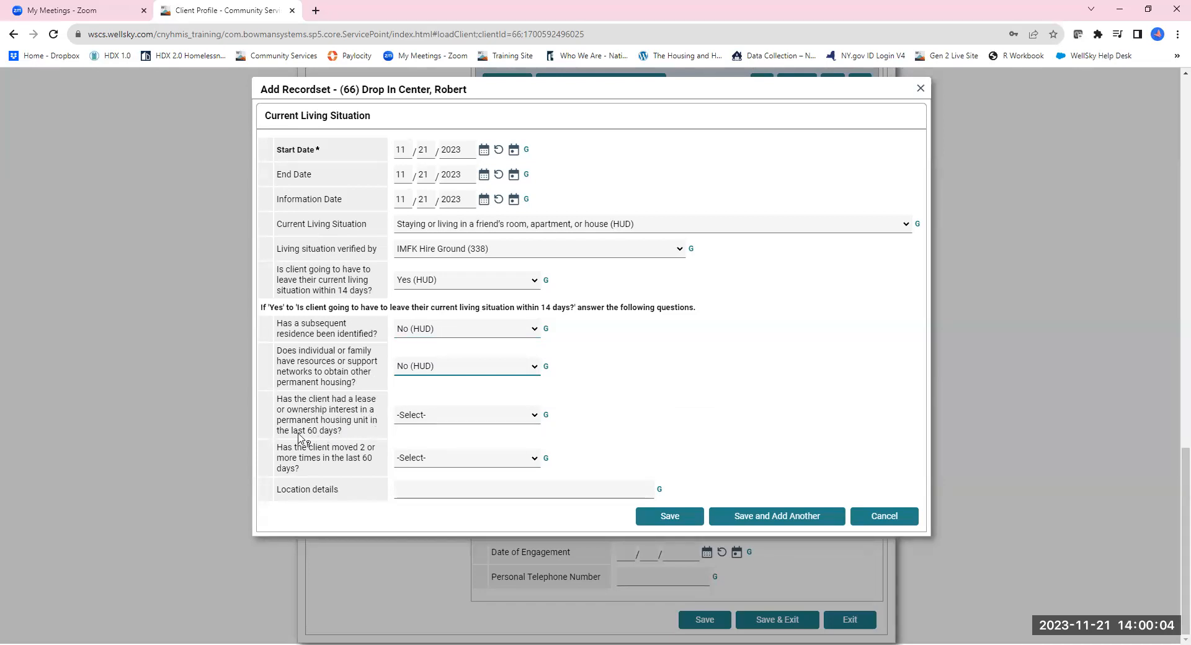
# Answer No to lease/ownership in 60 days, Yes to moved 2+ times, and save the record.
pyautogui.click(418, 421)
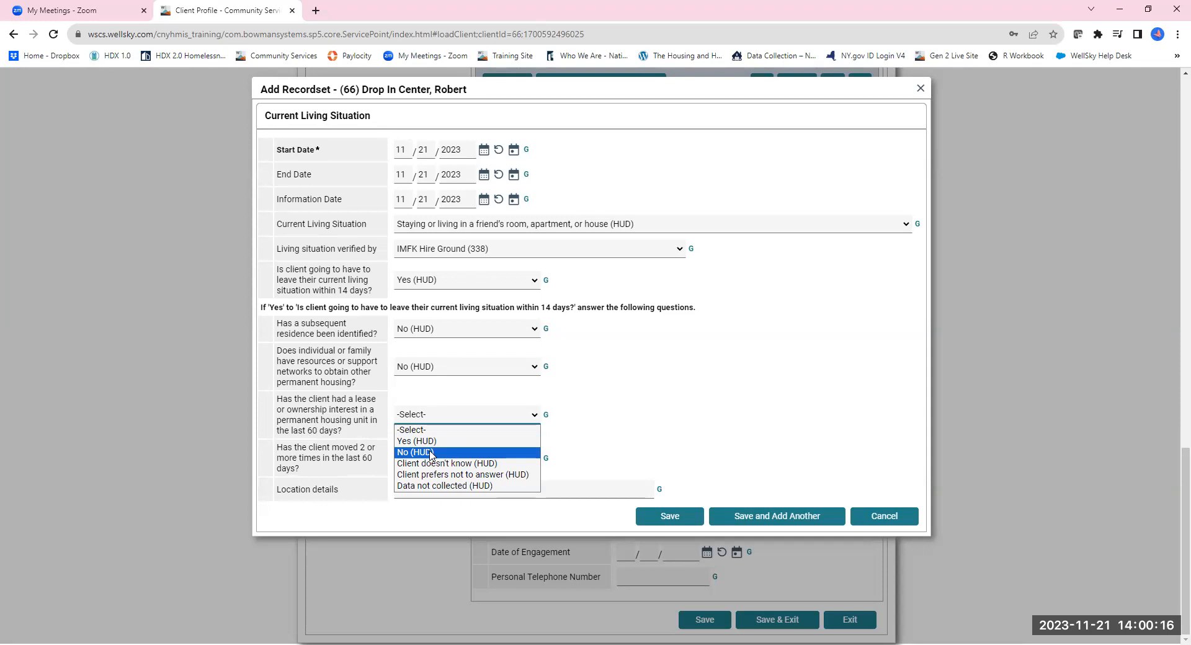
pyautogui.click(432, 453)
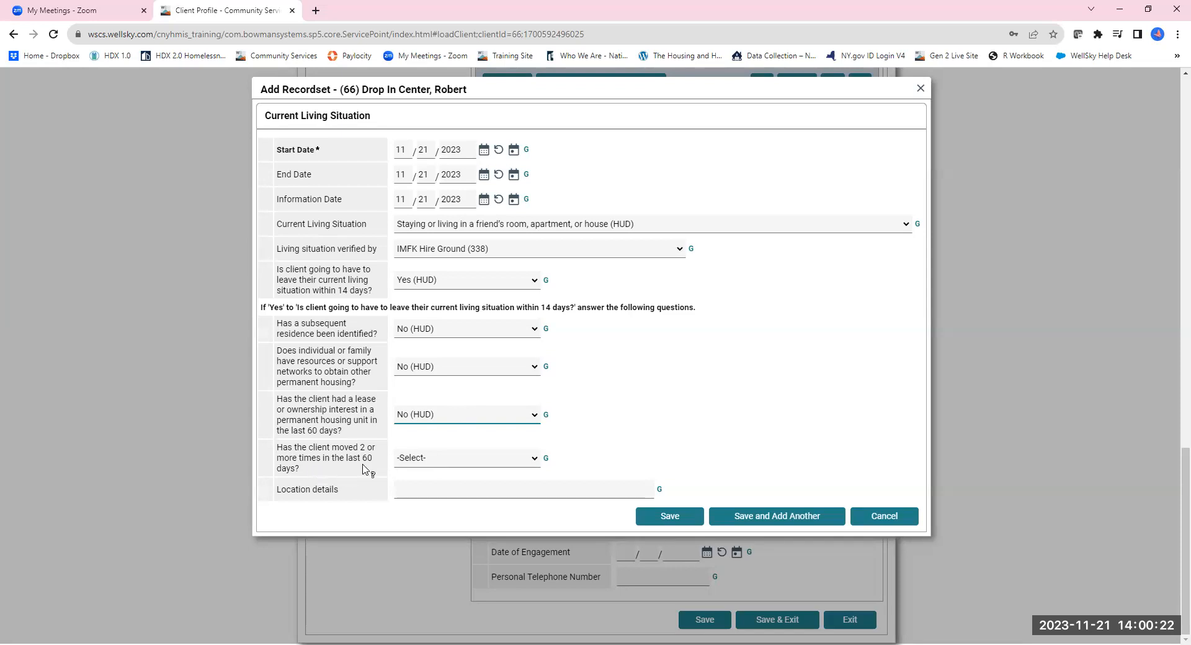
pyautogui.click(437, 463)
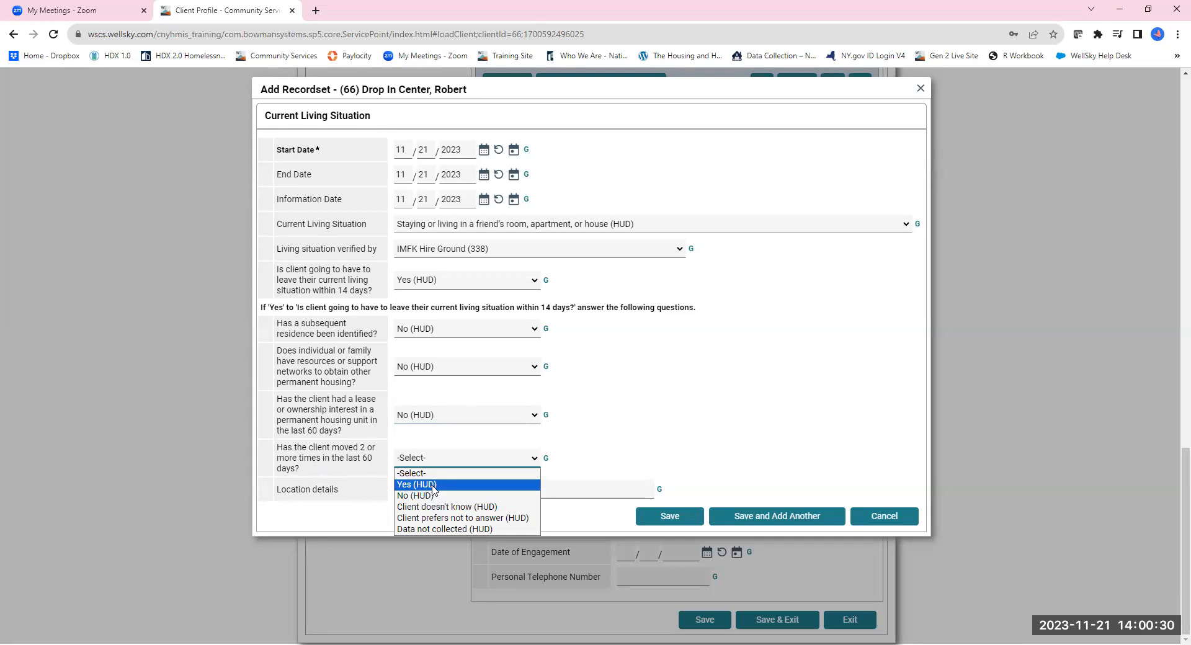
pyautogui.click(432, 486)
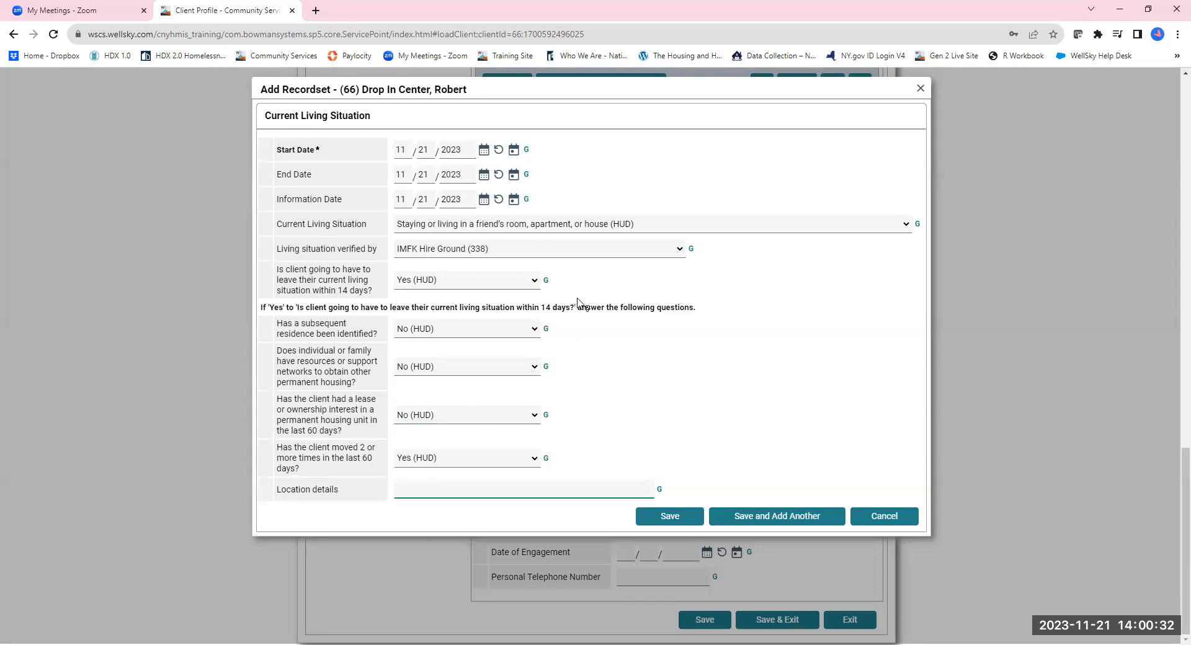
pyautogui.click(452, 492)
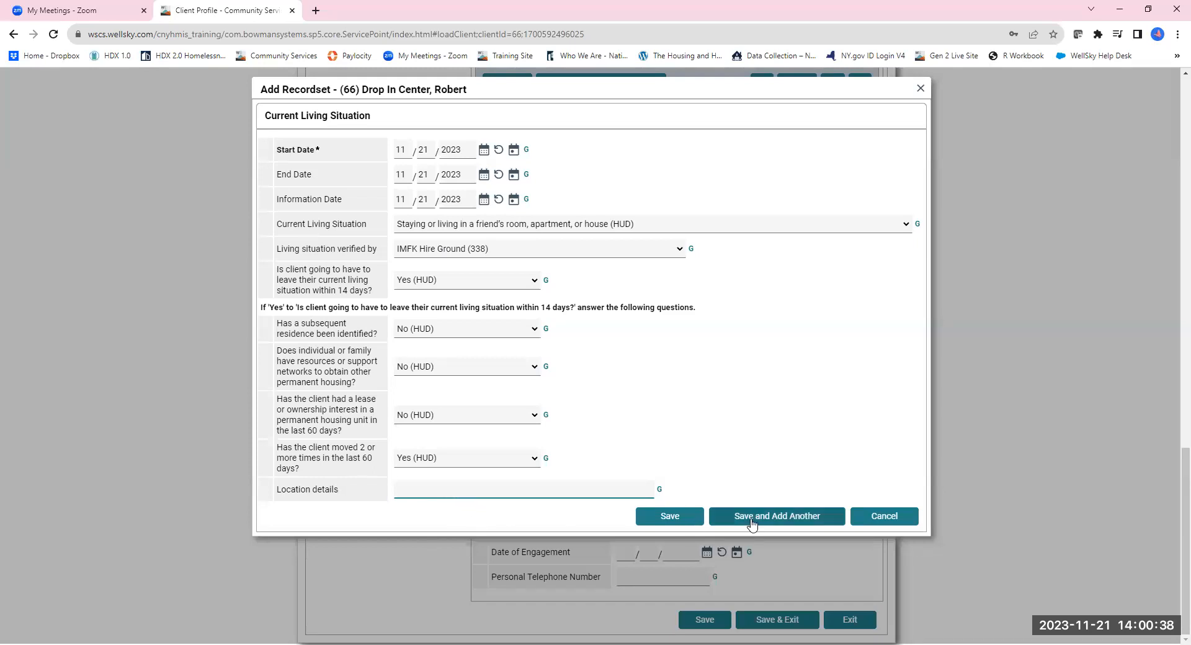
pyautogui.click(680, 519)
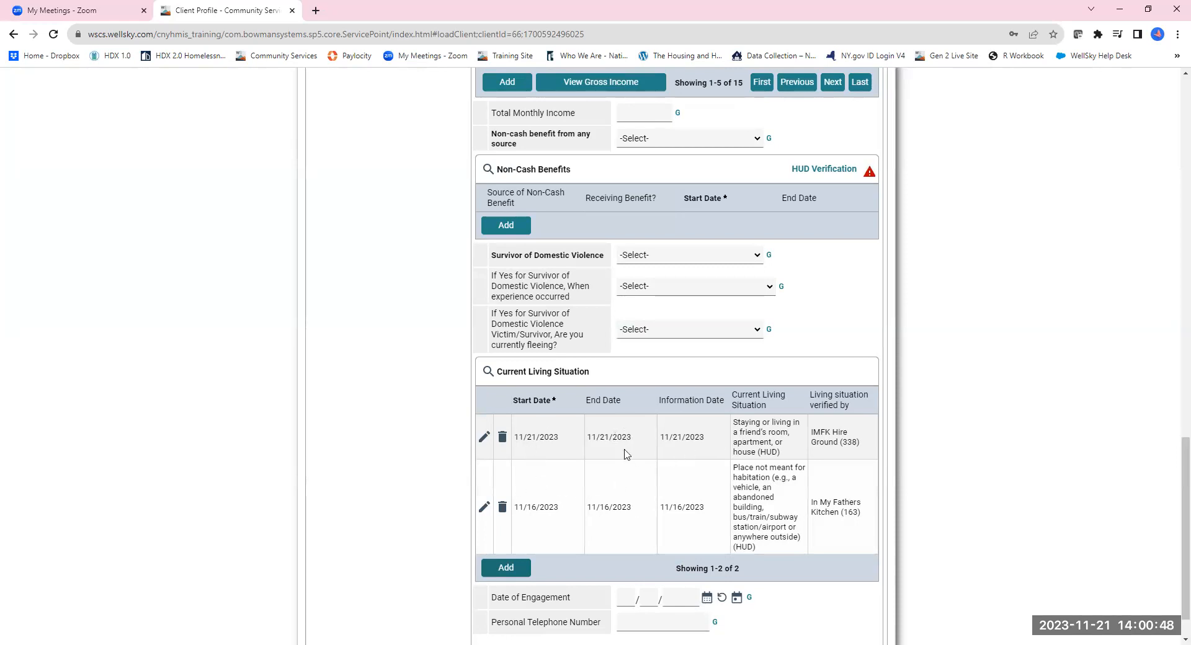
# Fill the Date of Engagement with today's date, 11/21/2023, using the calendar icon.
pyautogui.scroll(-1, 619, 535)
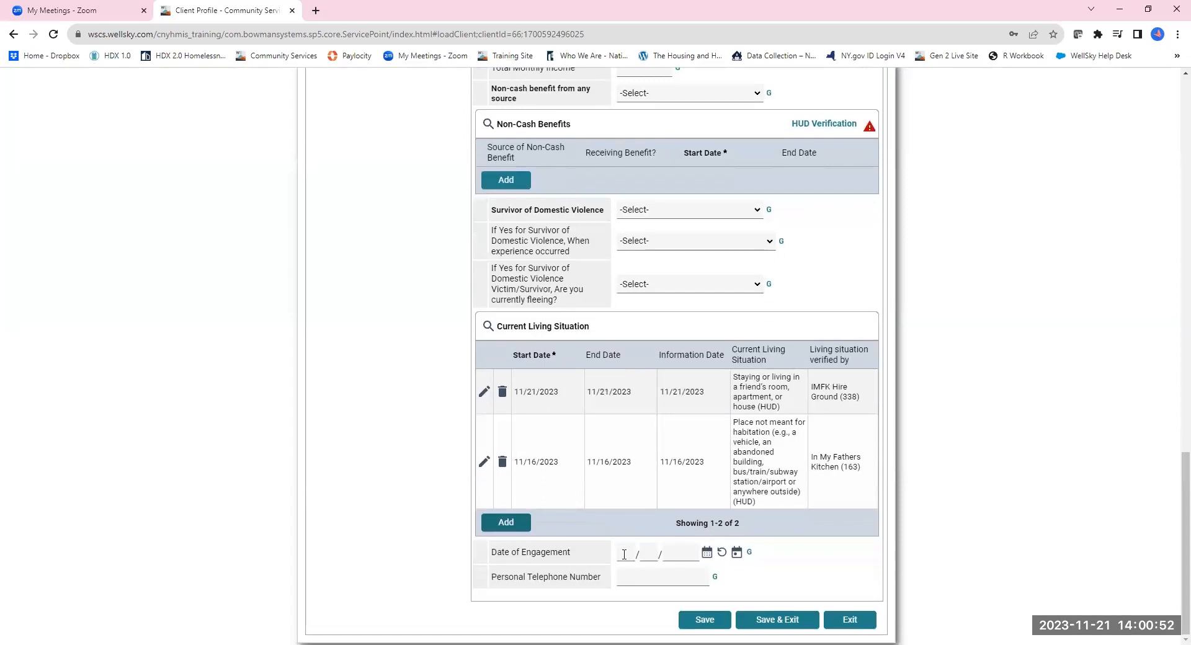
pyautogui.click(624, 554)
pyautogui.click(737, 553)
pyautogui.click(653, 578)
pyautogui.scroll(15, 625, 604)
pyautogui.scroll(-10, 634, 459)
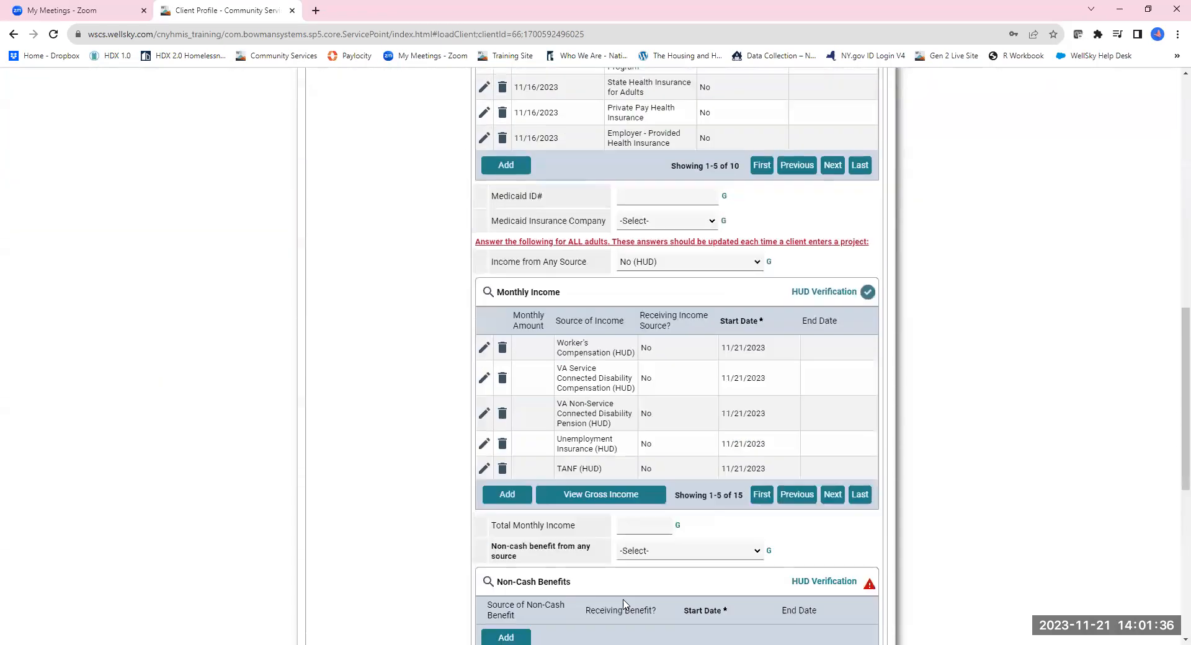
pyautogui.scroll(-3, 611, 521)
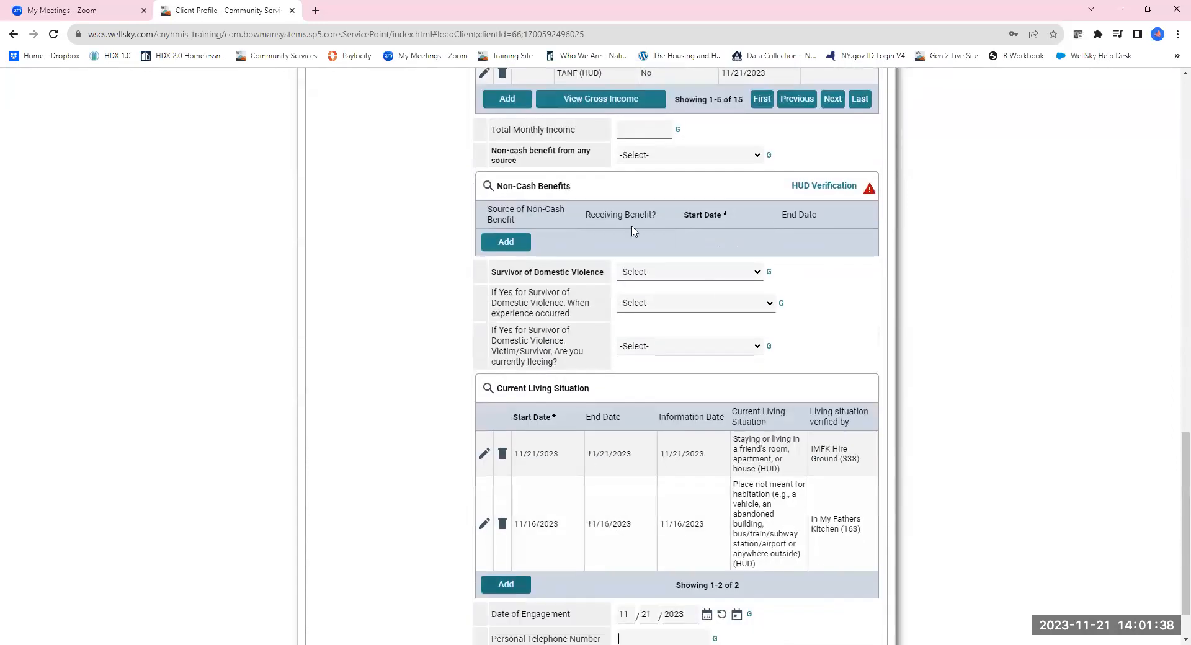
pyautogui.scroll(-1, 639, 547)
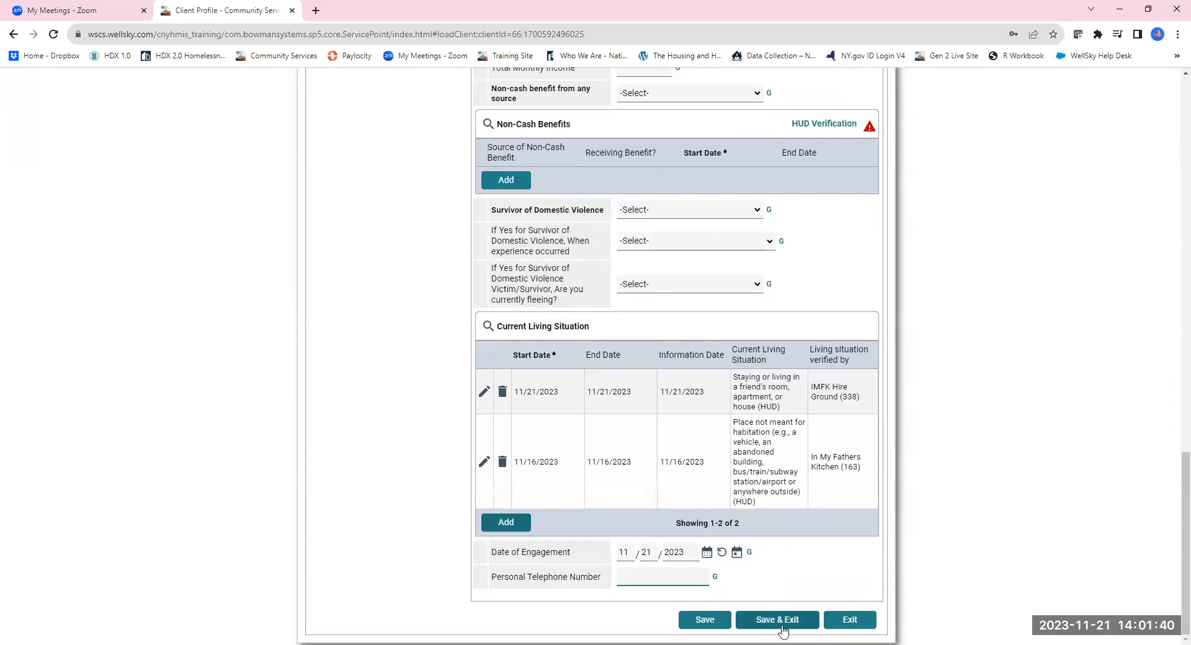
# Save and exit the Update review, then close the Interim Reviews list.
pyautogui.click(779, 620)
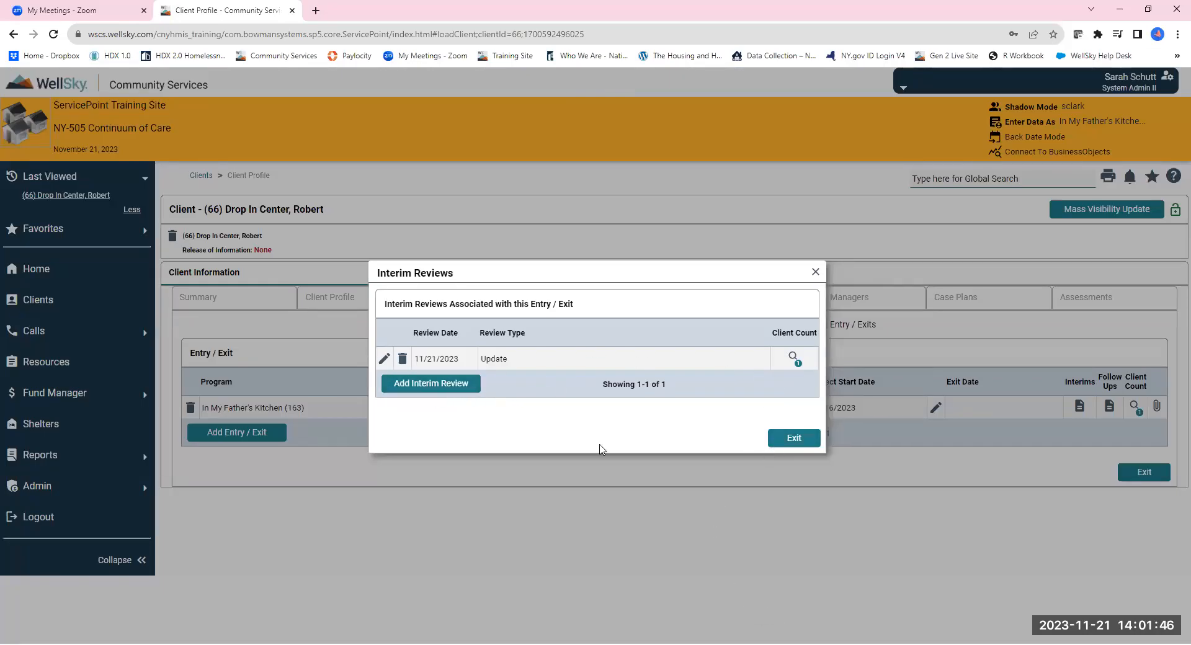
pyautogui.click(782, 437)
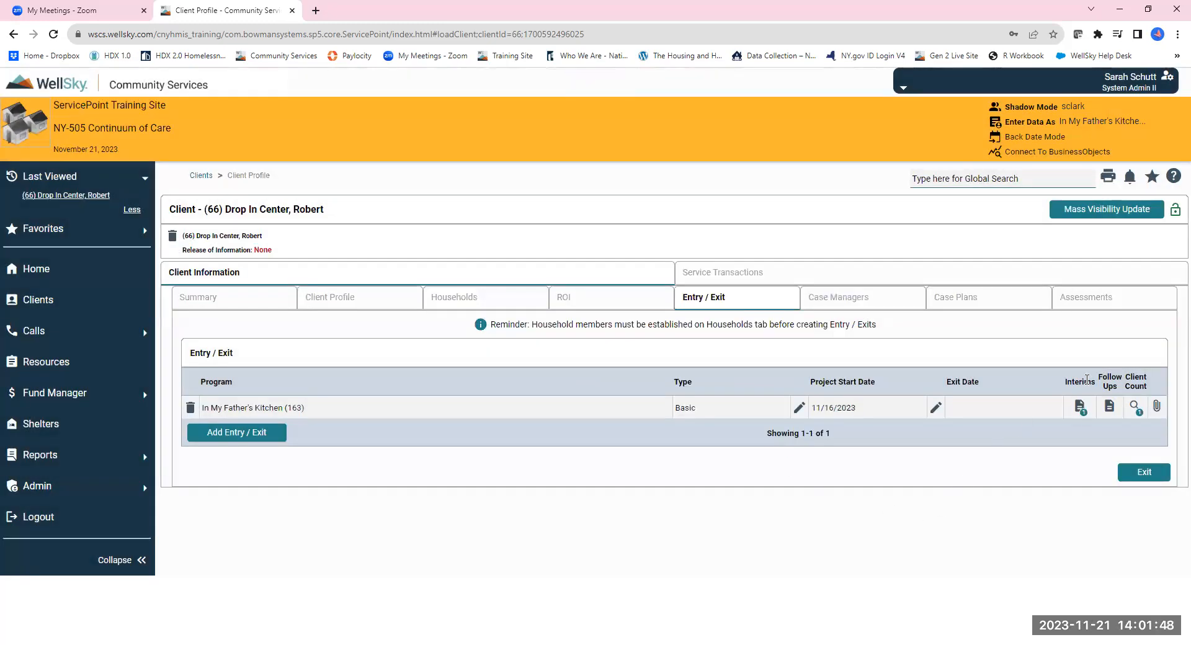